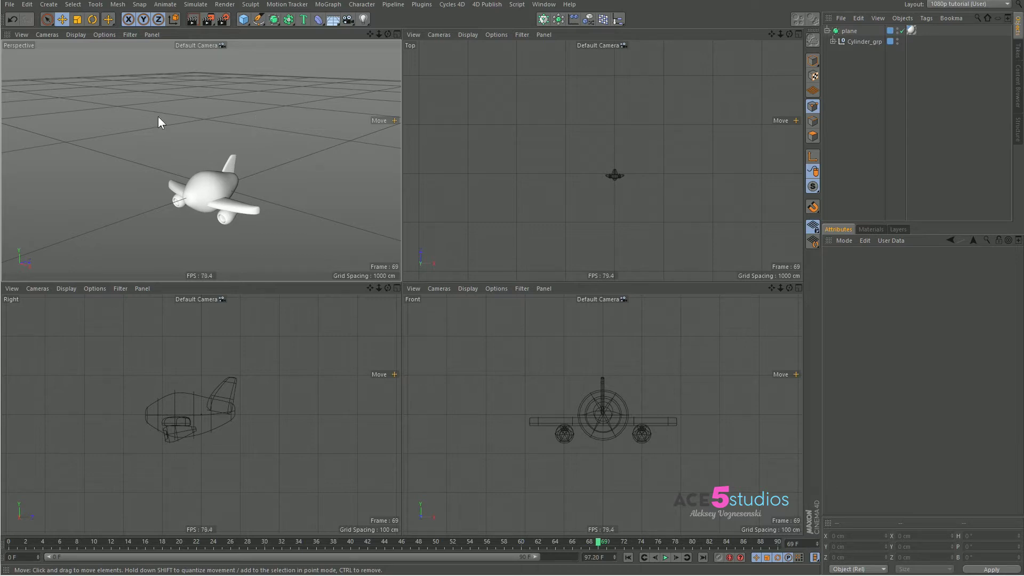
Step: Examine the airplane's object hierarchy by expanding and collapsing the Cylinder_grp group
left_click(196, 175)
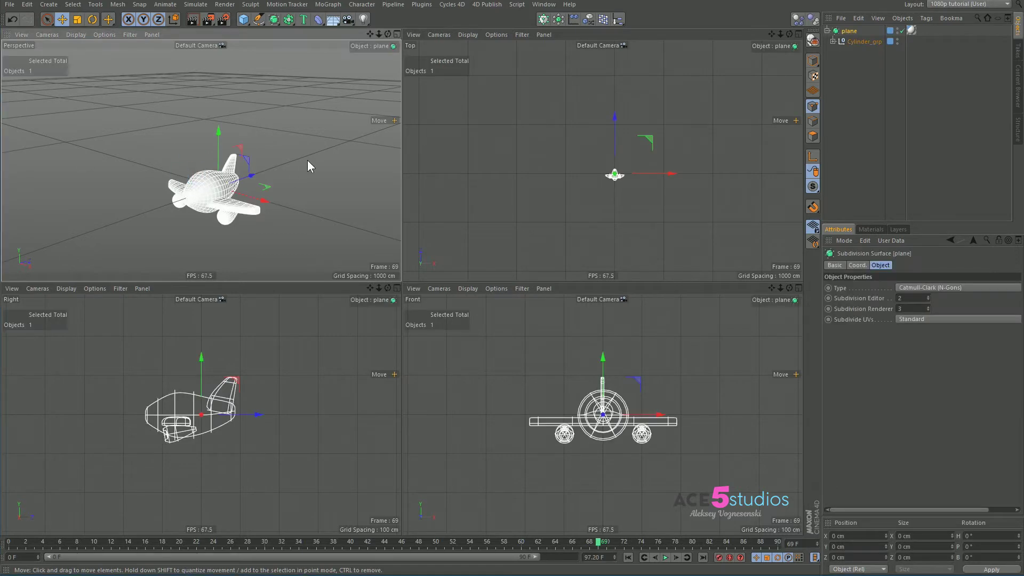
left_click(833, 41)
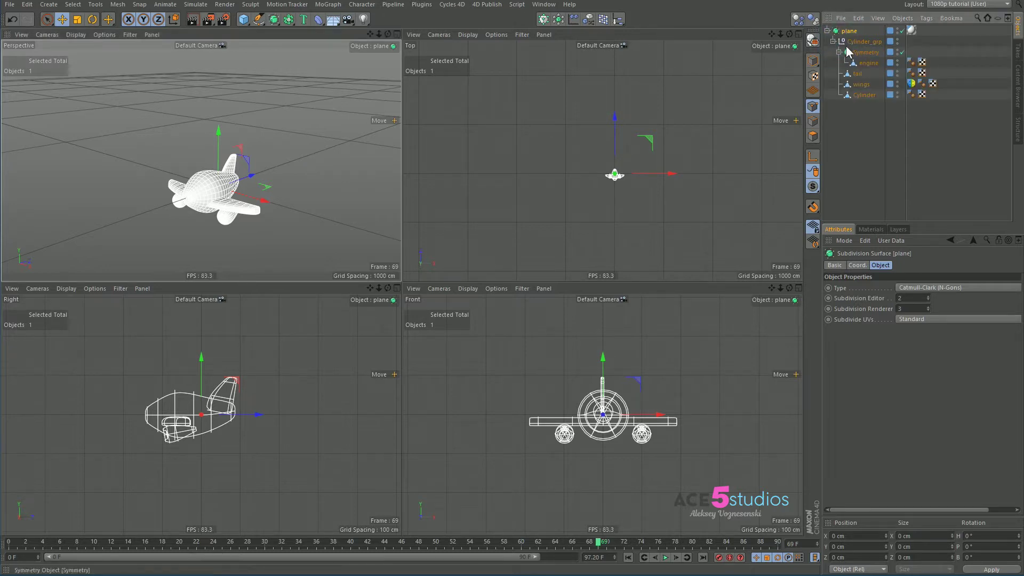
left_click(857, 113)
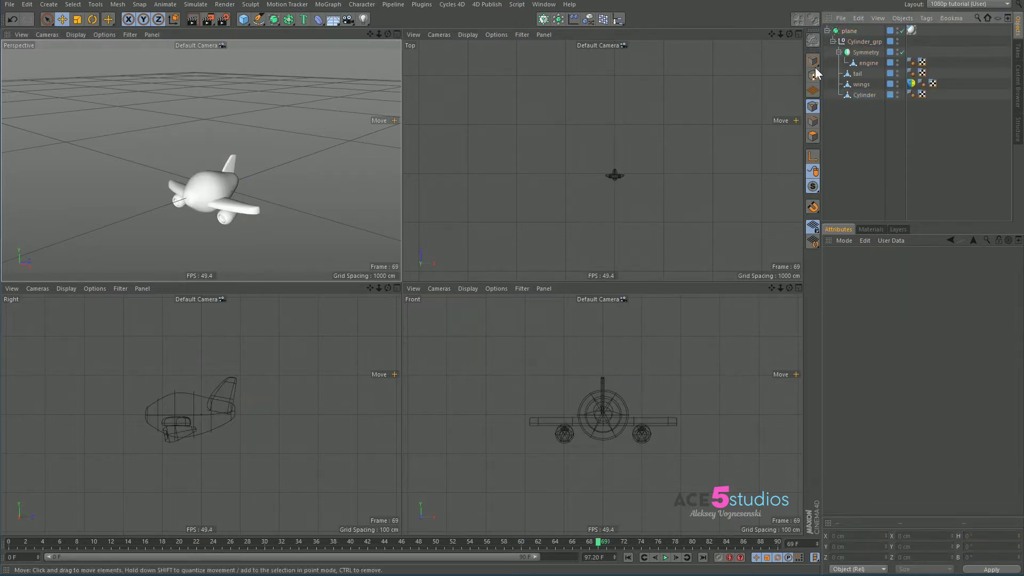
left_click(832, 41)
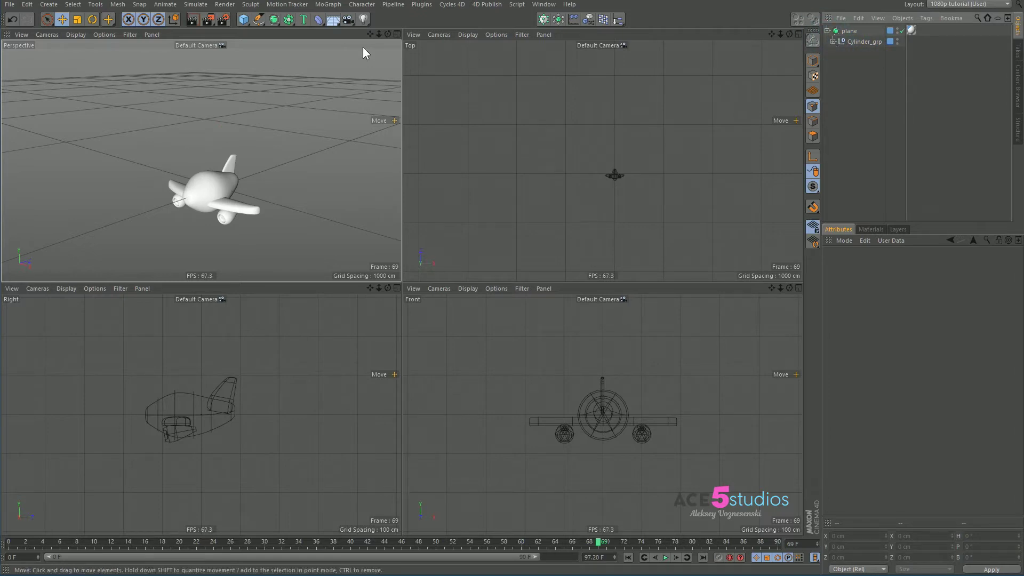
Step: Draw a six-point wavy Cubic spline with the Pen tool in the Top view, passing around the airplane
left_click(259, 19)
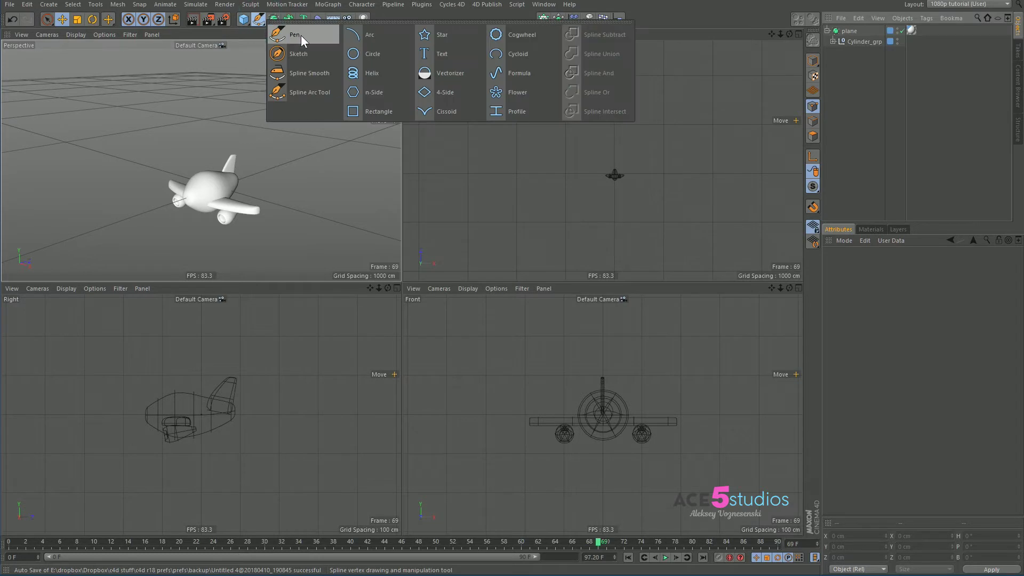
left_click(315, 36)
left_click(922, 278)
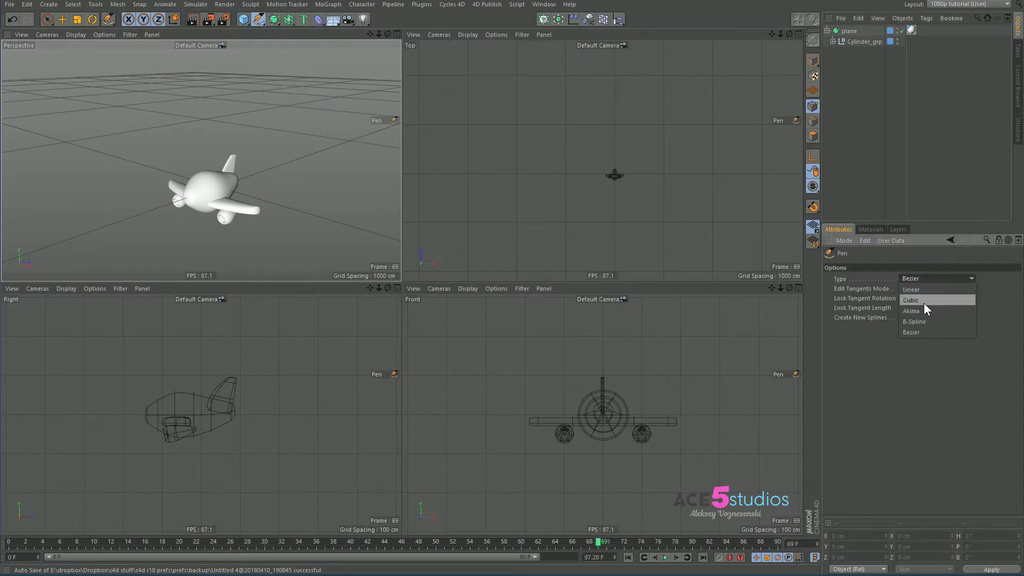
left_click(922, 292)
left_click(434, 184)
left_click(493, 97)
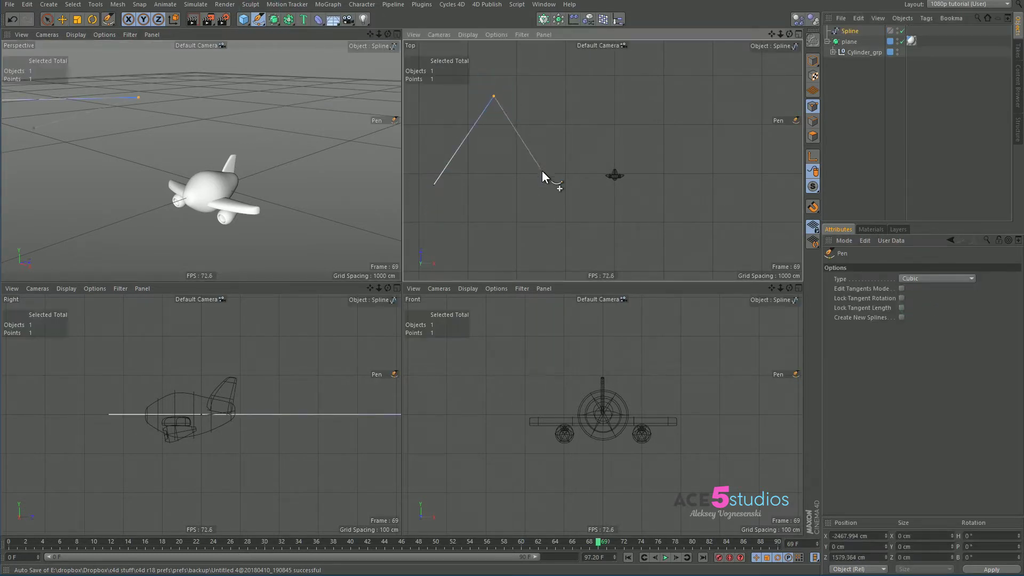
left_click(542, 170)
left_click(645, 240)
left_click(741, 193)
left_click(720, 113)
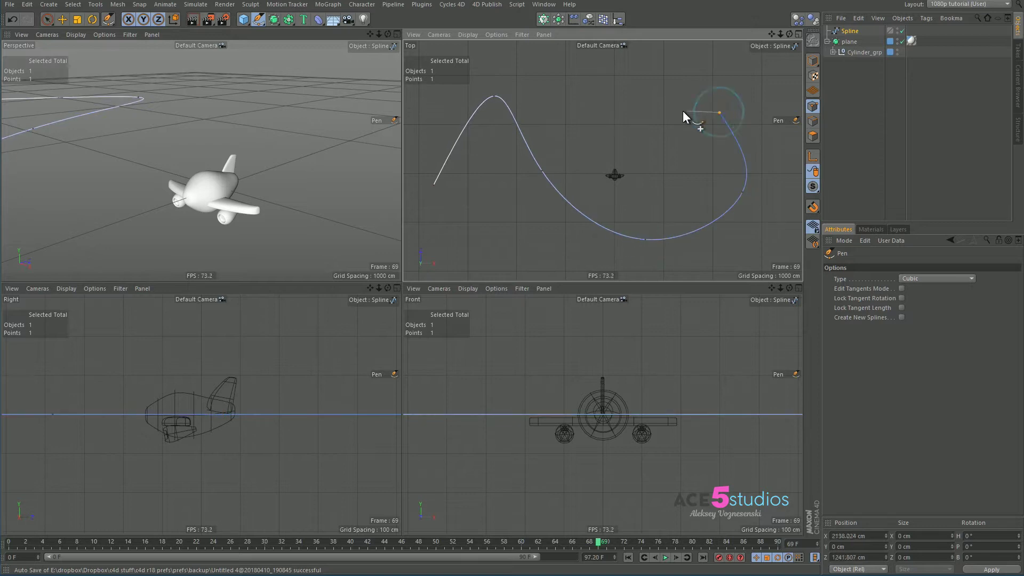
key("Escape")
Step: Move the spline's points in the Top view to even out the bends of the flight path
key("e")
left_click(542, 170)
left_click_drag(526, 200, 551, 201)
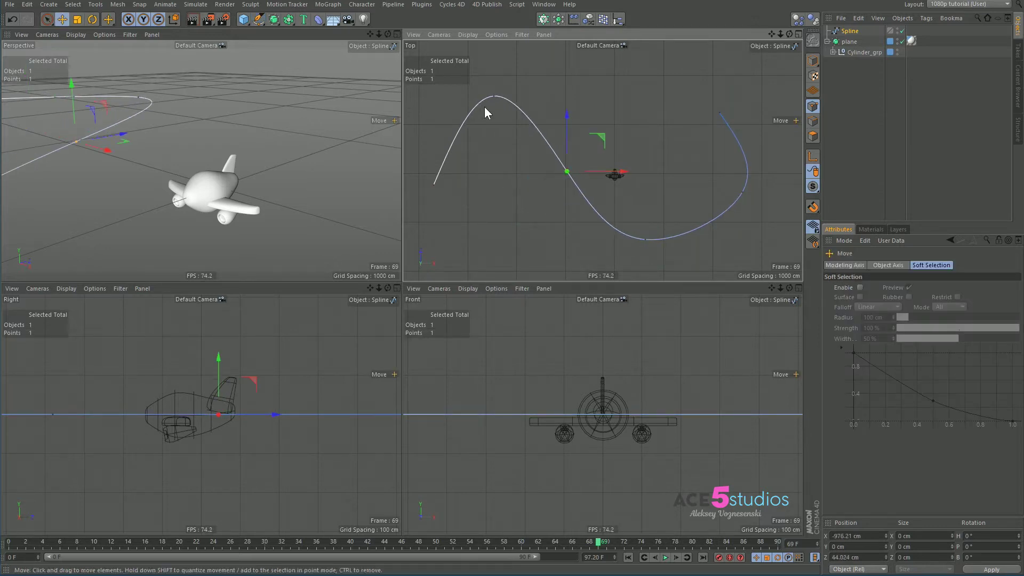
left_click(494, 97)
left_click_drag(508, 118, 512, 144)
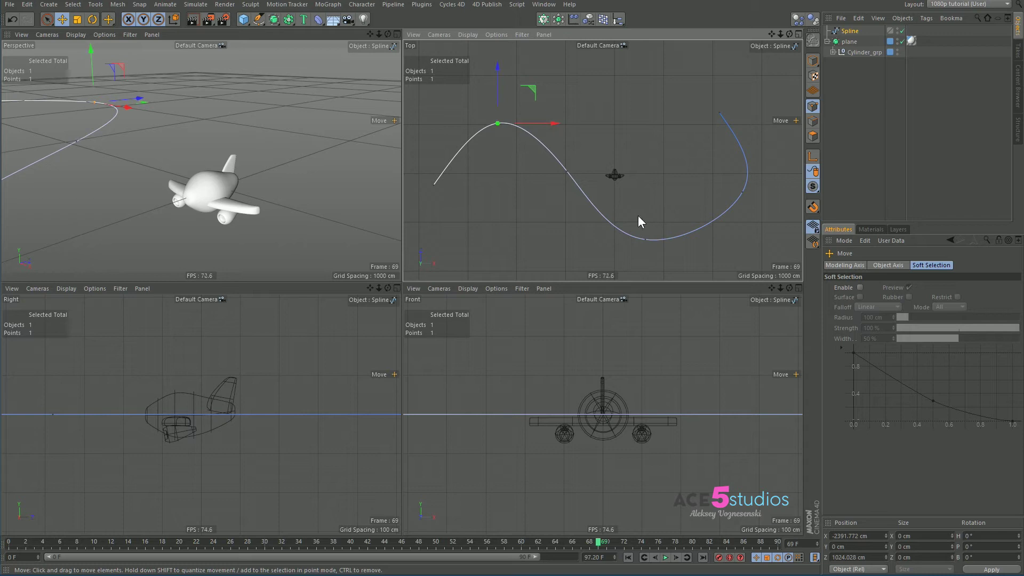
left_click_drag(714, 187, 712, 128)
mouse_move(574, 194)
left_mouse_down()
mouse_move(606, 190)
mouse_move(587, 189)
left_mouse_up()
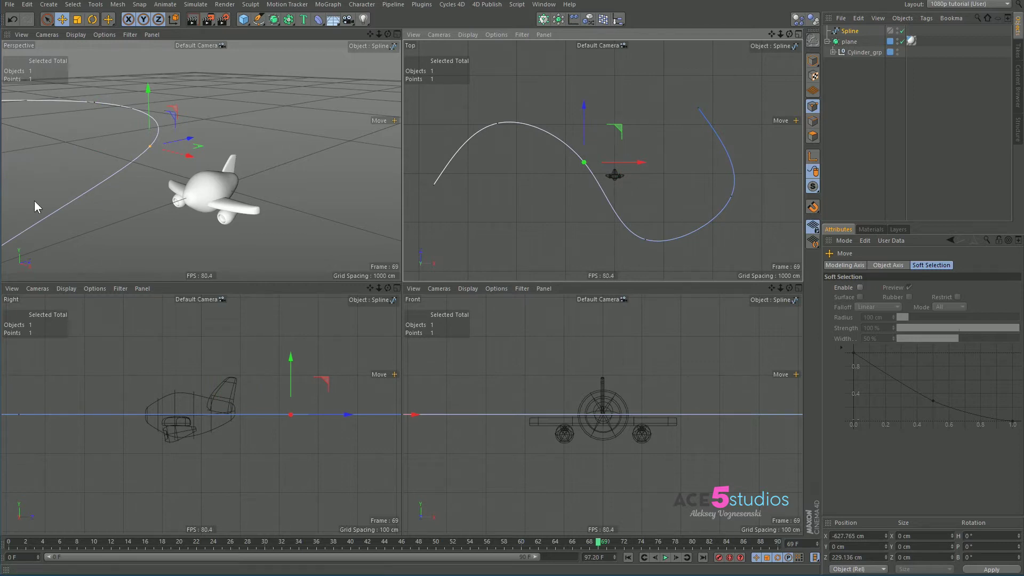
Step: Add an Align to Spline tag to the plane object and assign Spline as its Spline Path
right_click_drag(177, 185, 65, 218, "alt")
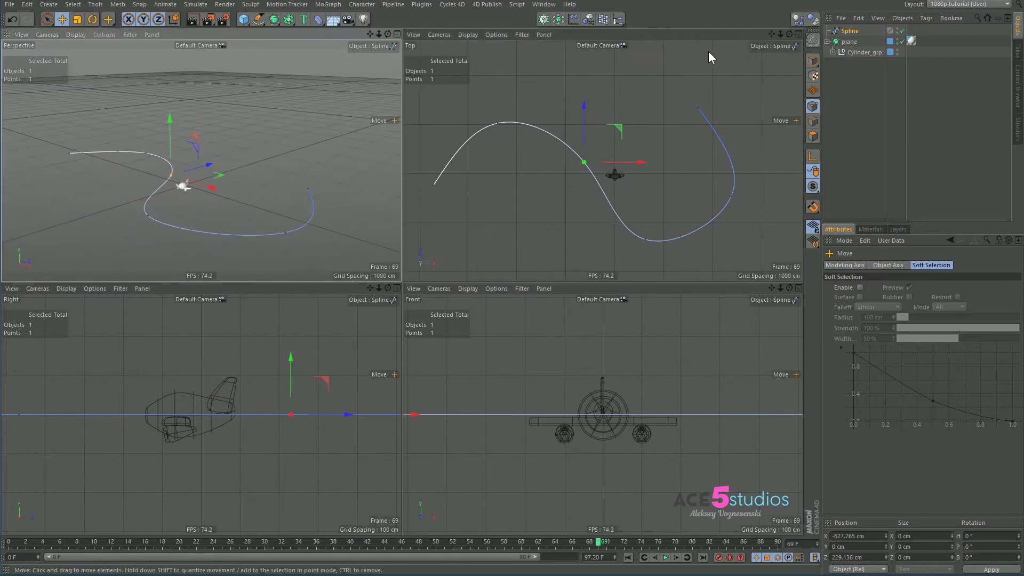
right_click(840, 40)
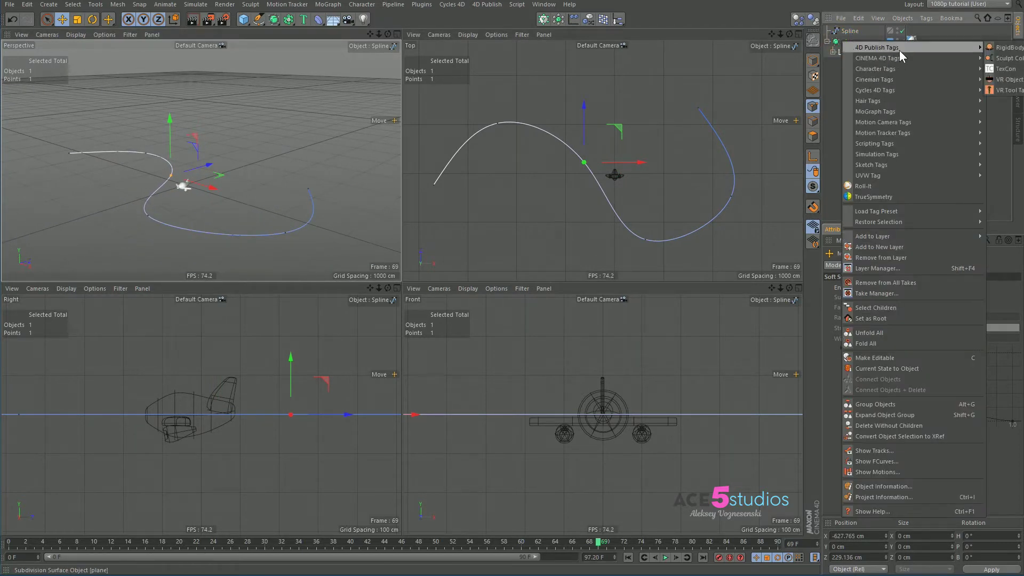
mouse_move(902, 57)
left_click(1006, 69)
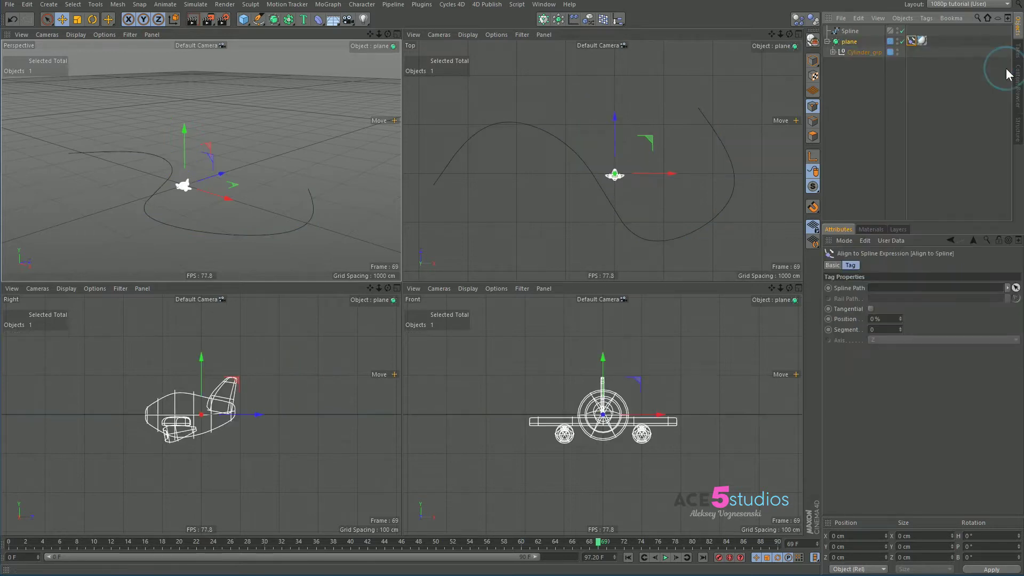
left_click_drag(849, 30, 891, 288)
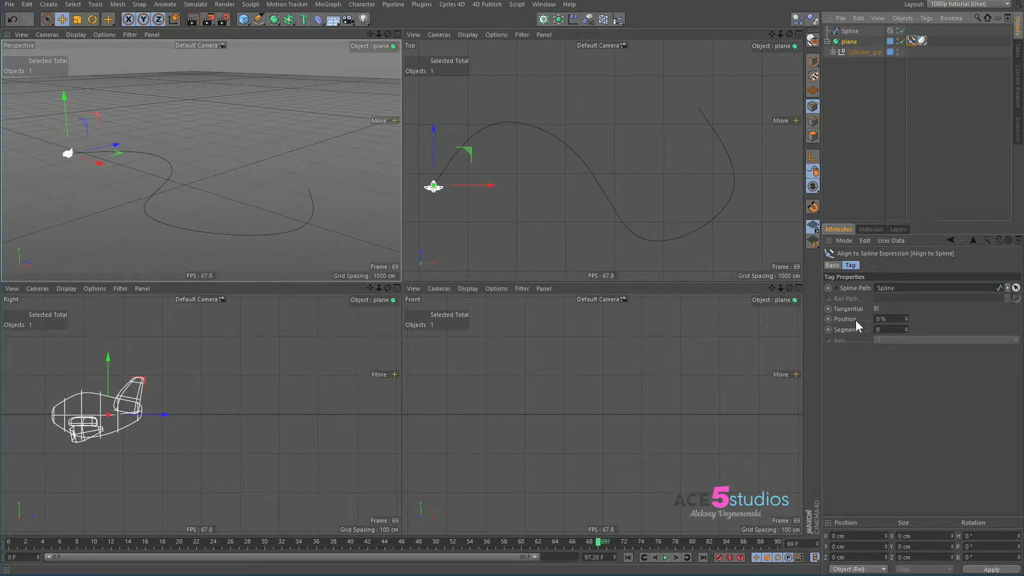
Step: Keyframe the Align to Spline tag's Position at 0% on frame 0
left_click(828, 318)
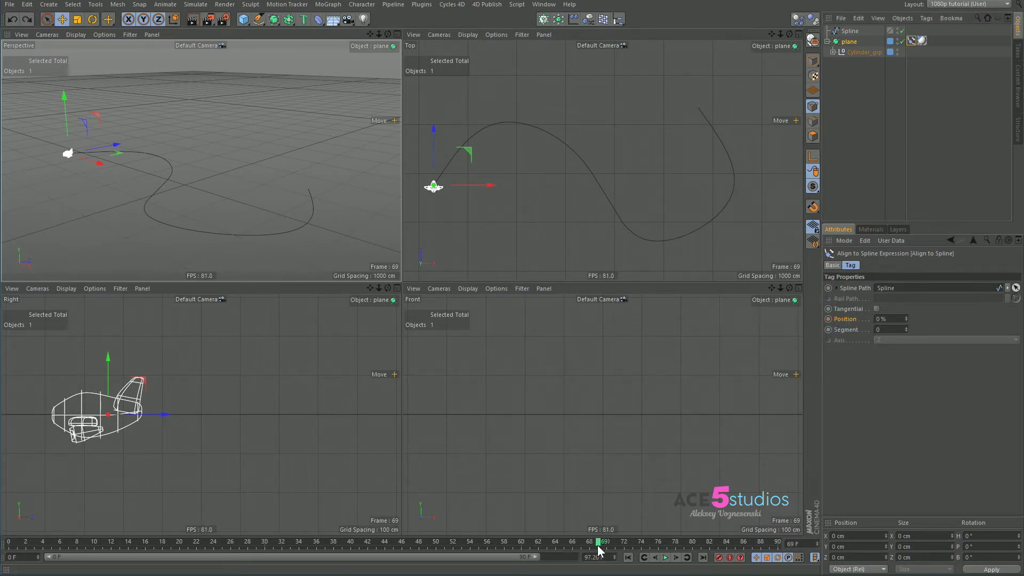
left_click_drag(599, 542, 9, 543)
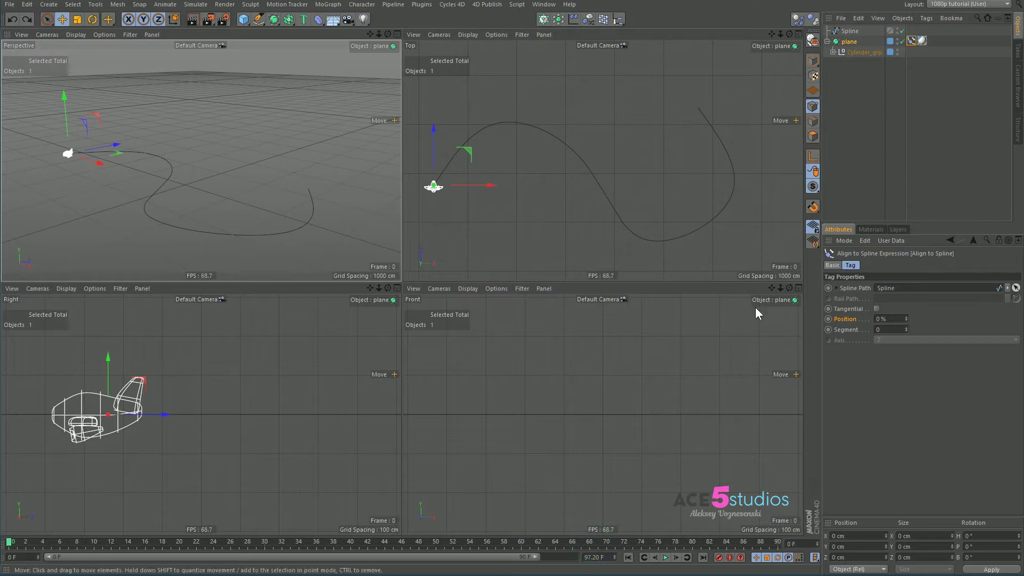
left_click(828, 319)
Step: Keyframe the Align to Spline tag's Position at 99% on frame 90
left_click(780, 541)
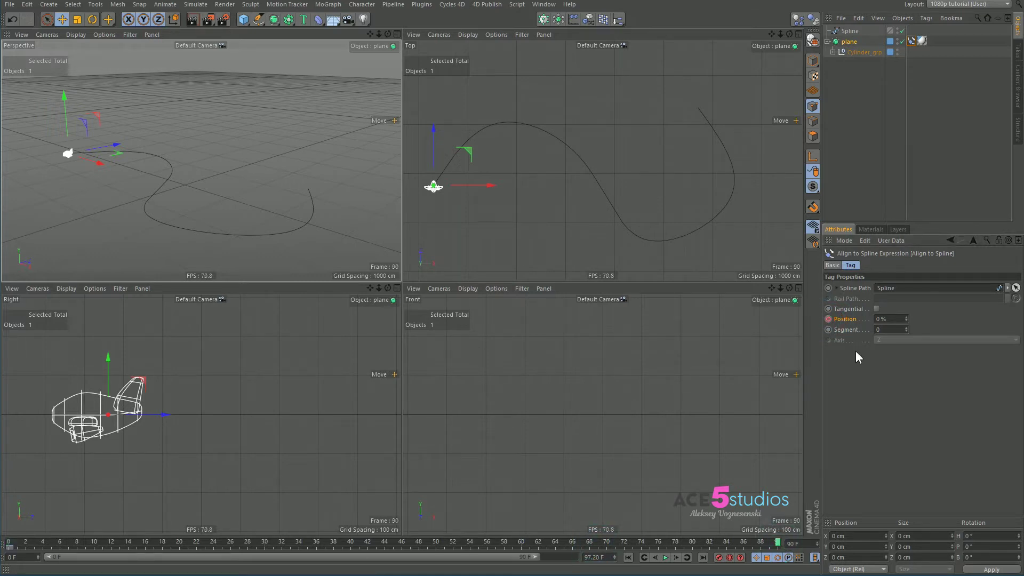
double_click(889, 318)
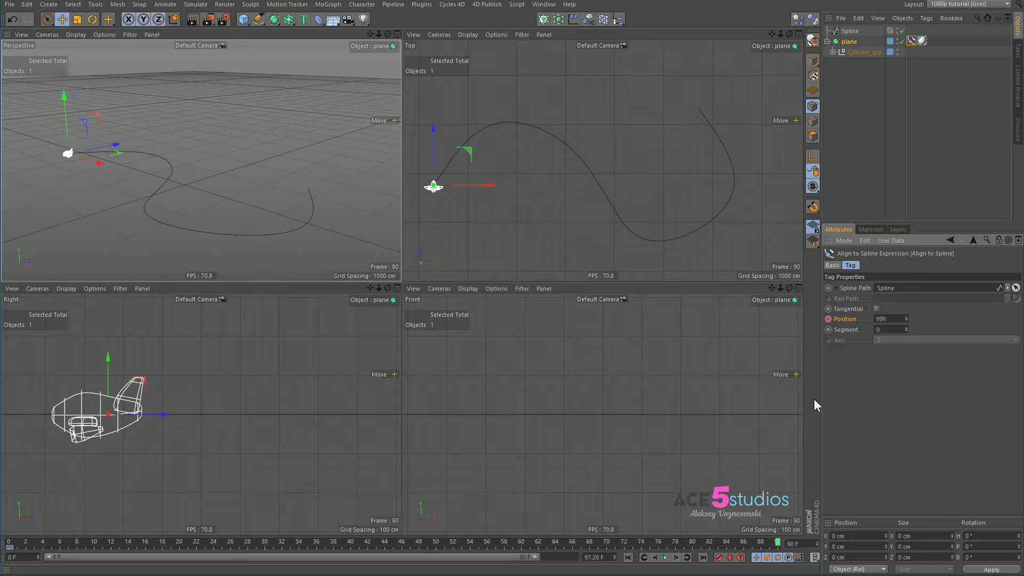
key("BackSpace")
key("Return")
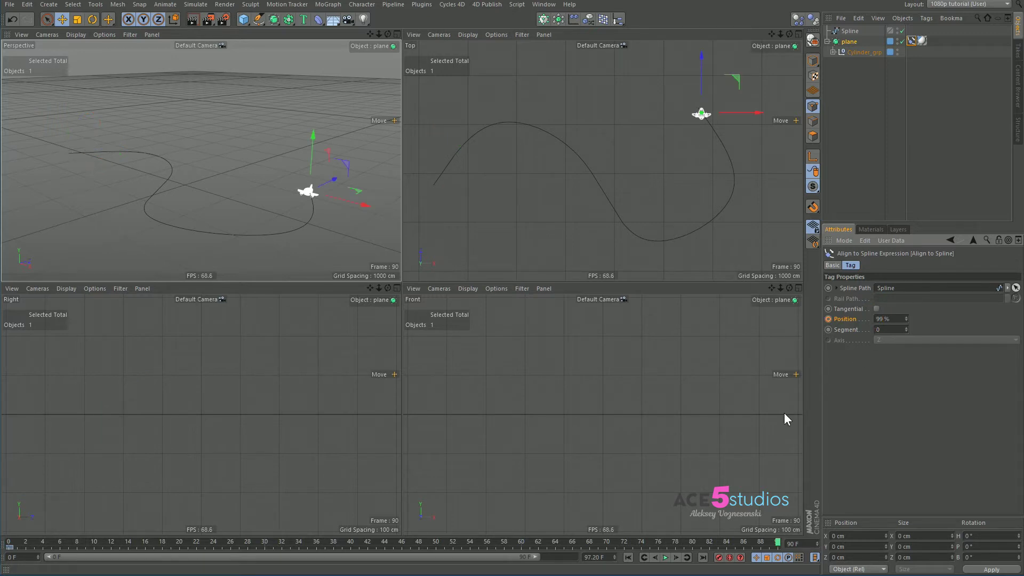
left_click(830, 318)
Step: Scrub through the animation in the maximized Perspective view to check the airplane's travel along the spline
left_click_drag(775, 545, 487, 501)
middle_click(233, 139)
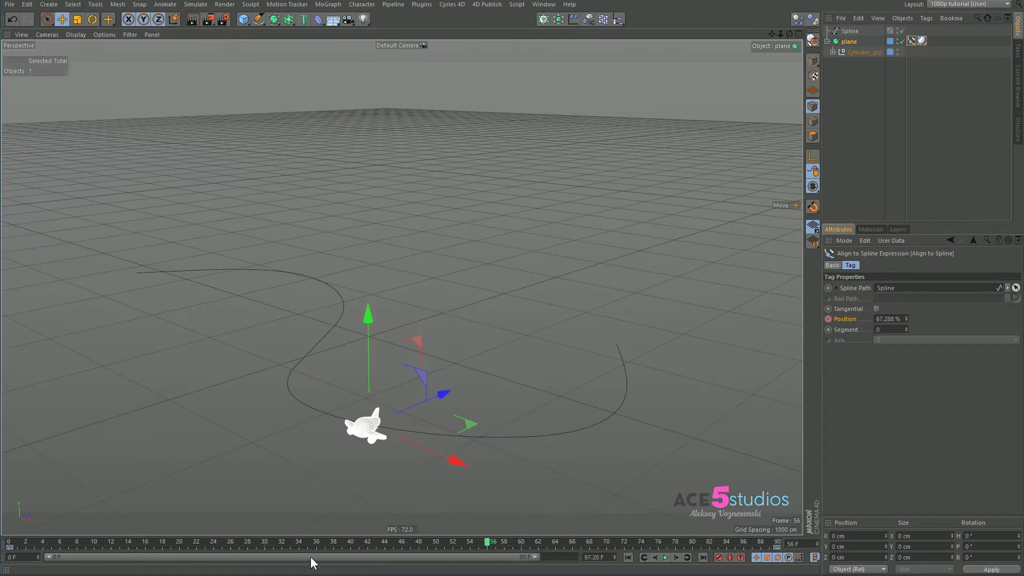
left_click_drag(102, 541, 359, 545)
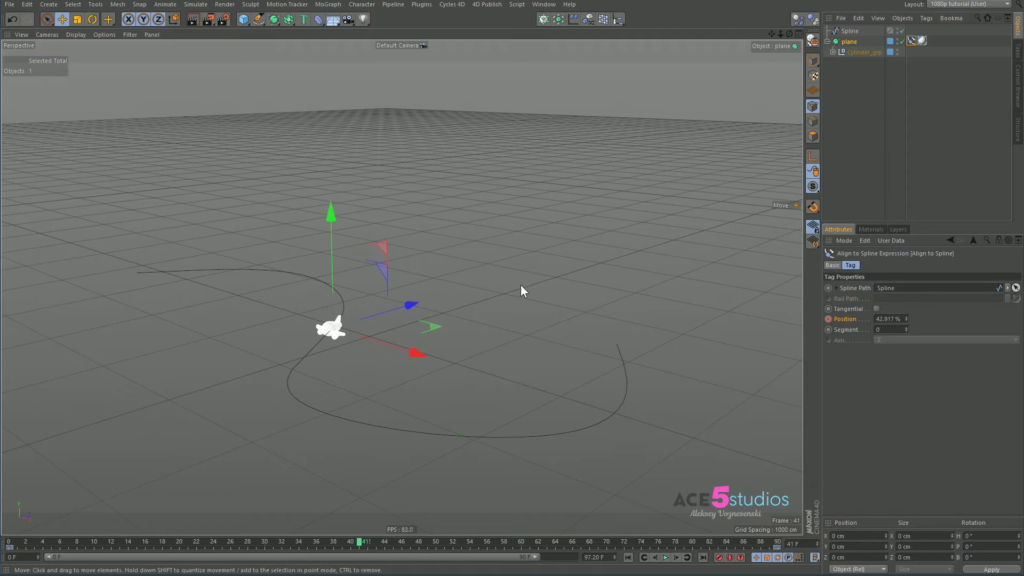
Step: Switch to Model mode and enable Tangential on the plane's Align to Spline tag
left_click(813, 59)
left_click(523, 217)
left_click(908, 39)
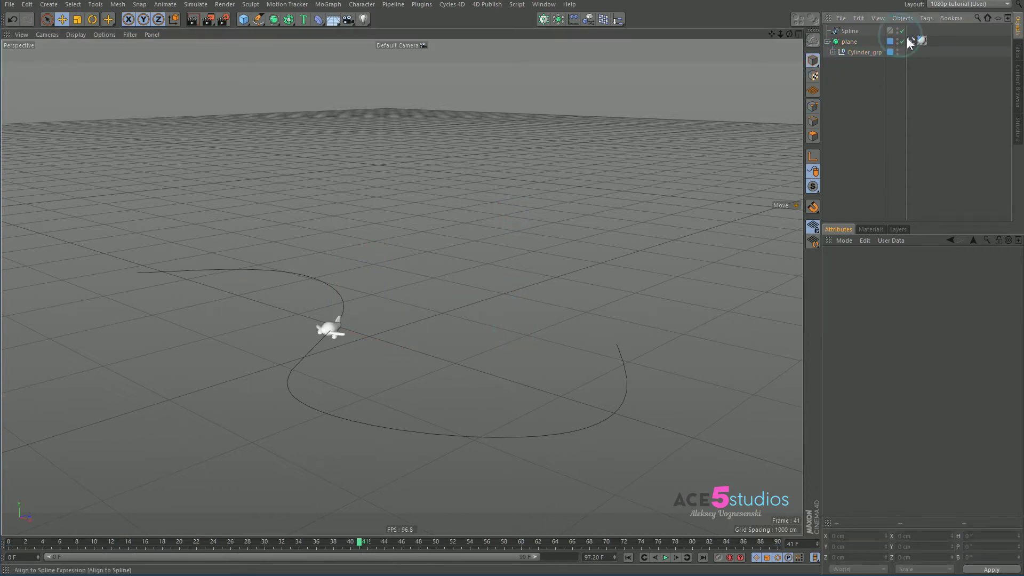
left_click(911, 41)
left_click(876, 309)
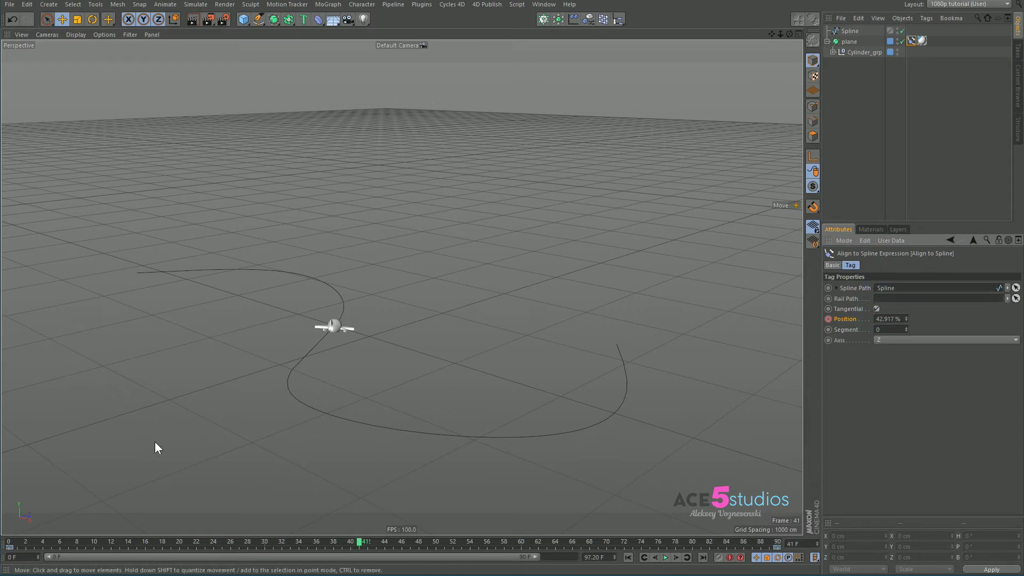
Step: At frame 0, rotate the Cylinder_grp null 180° in heading so the airplane's nose faces along the path
mouse_move(29, 542)
left_mouse_down()
mouse_move(231, 559)
mouse_move(394, 542)
mouse_move(9, 542)
left_mouse_up()
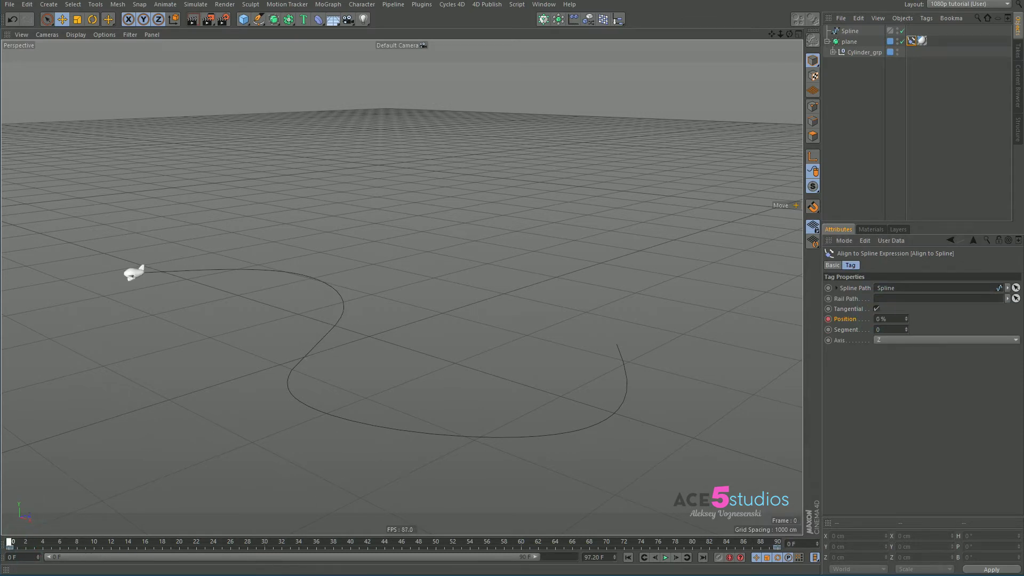
left_click(862, 51)
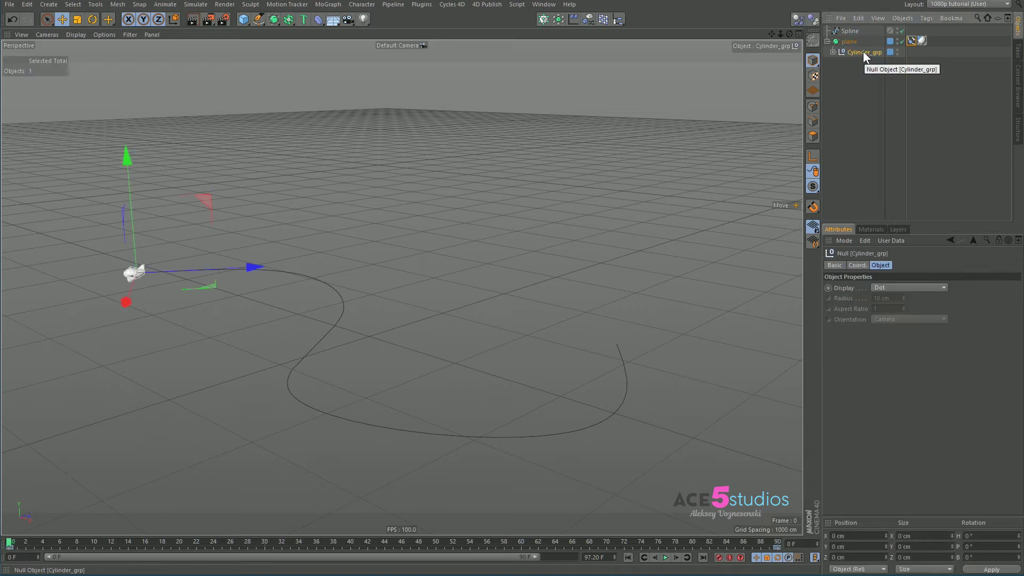
left_click(833, 52)
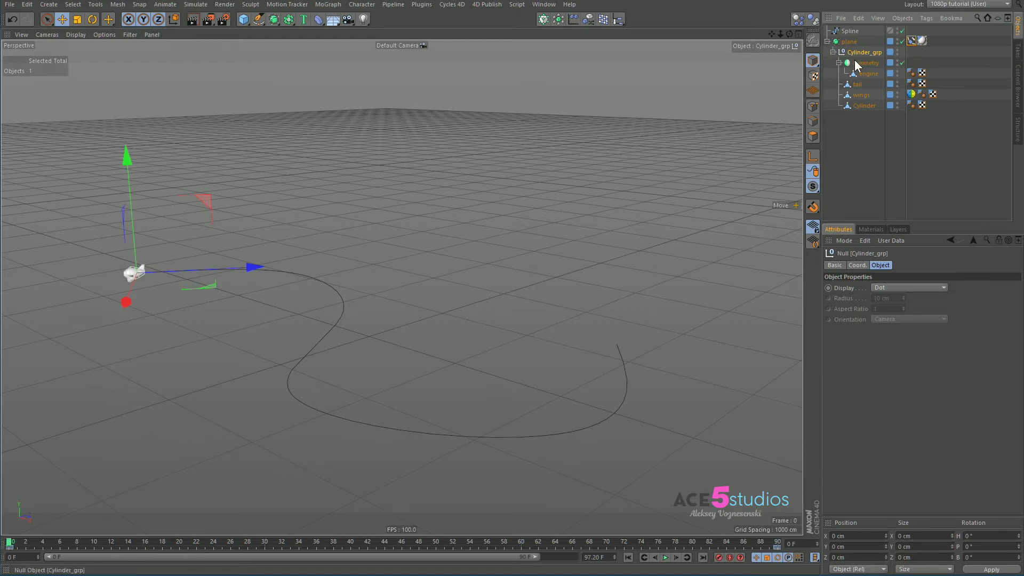
left_click(91, 19)
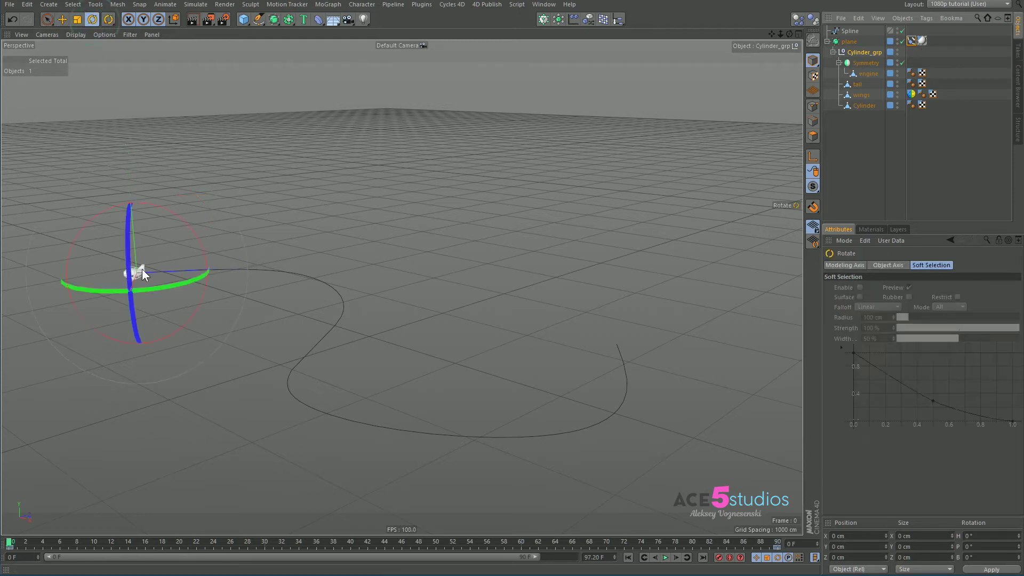
left_click_drag(111, 290, 233, 211)
left_click(346, 216)
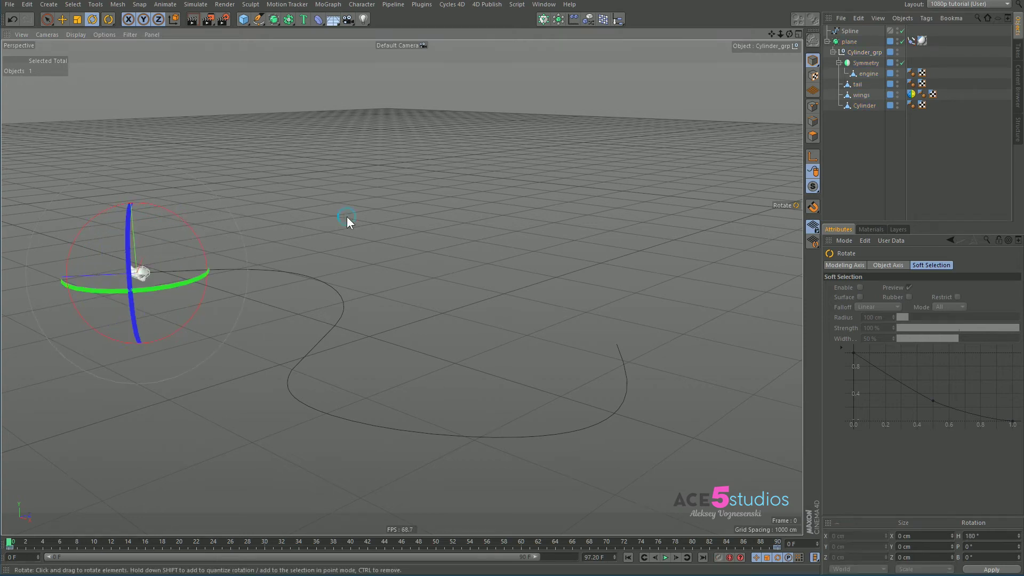
Step: Play the animation and watch the airplane's orientation along the whole spline from above
right_click_drag(118, 268, 207, 270, "alt")
key("F8")
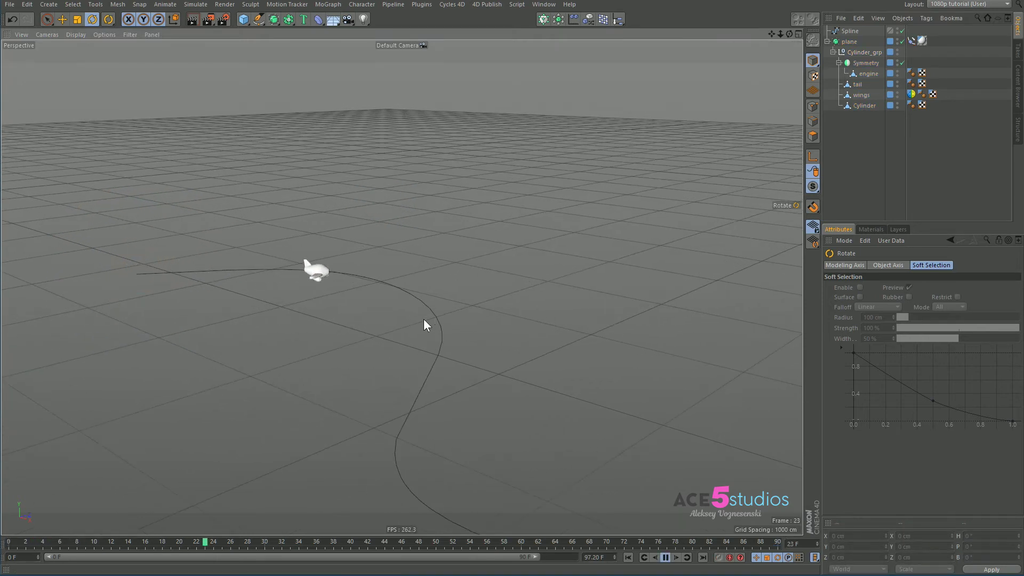
left_click_drag(586, 412, 612, 370, "alt")
right_click_drag(612, 370, 505, 397, "alt")
middle_click_drag(613, 377, 438, 358, "alt")
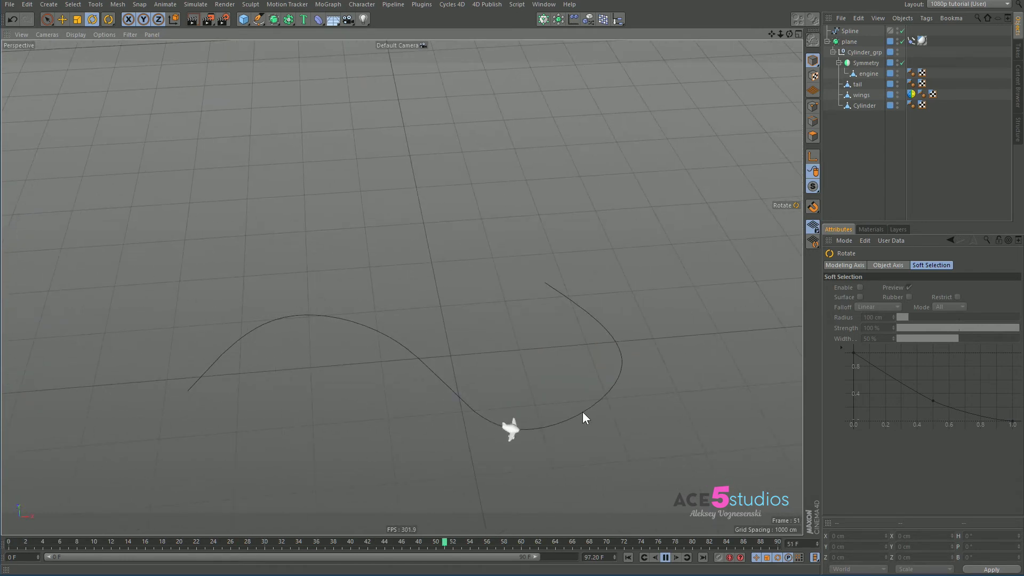
key("F8")
Step: Set the spline's Intermediate Points to Uniform with a Number of 15
left_click(485, 416)
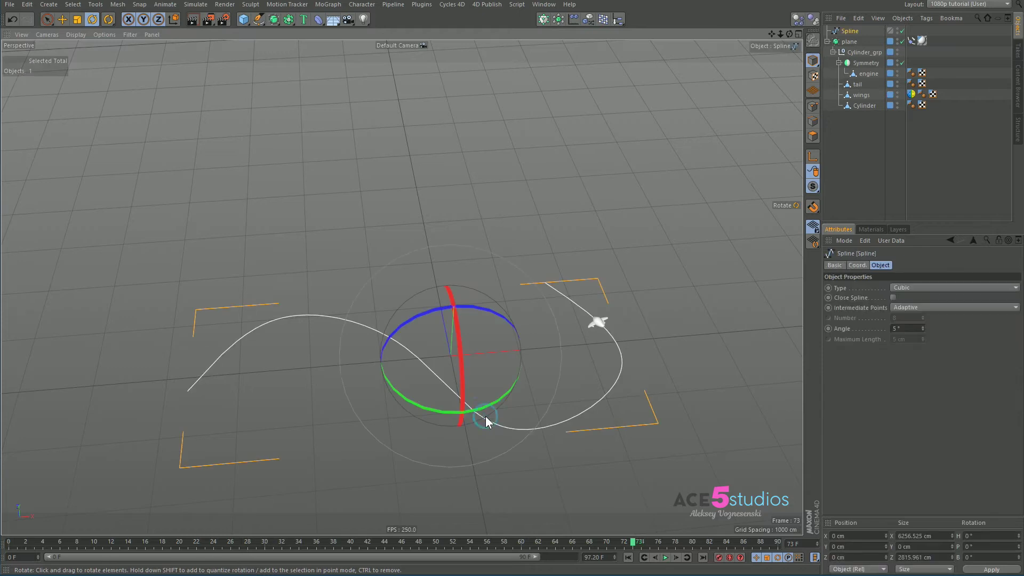
left_click(926, 307)
left_click(926, 336)
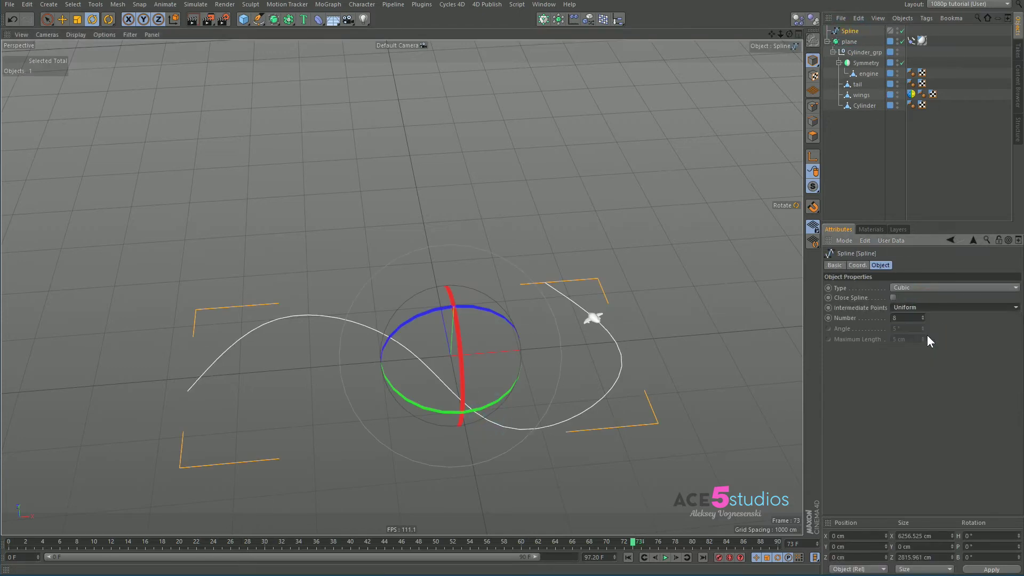
left_click_drag(922, 319, 923, 314)
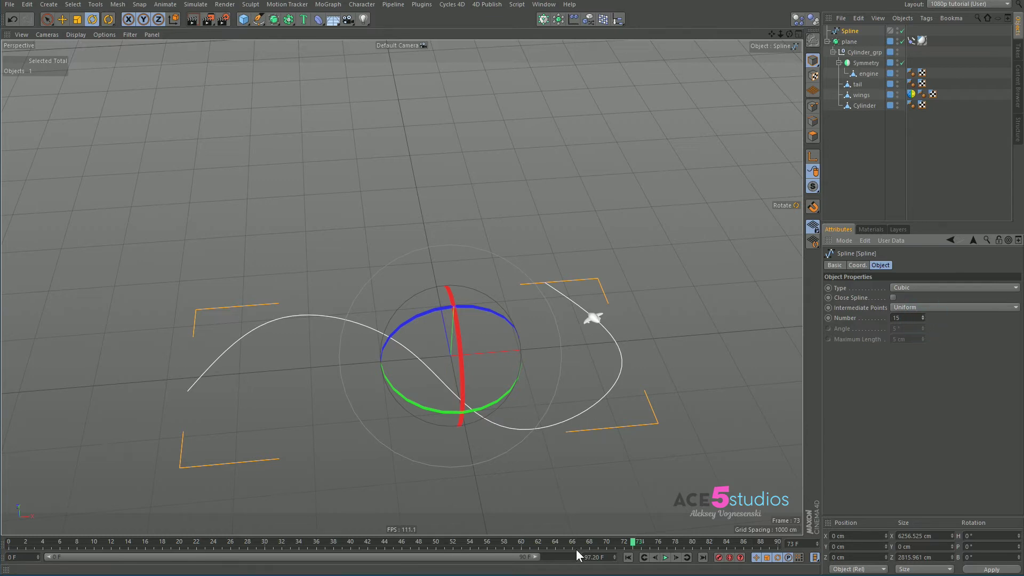
Step: Play the animation from frame 0 to check how smoothly the airplane follows the spline
left_click_drag(582, 543, 8, 542)
key("F8")
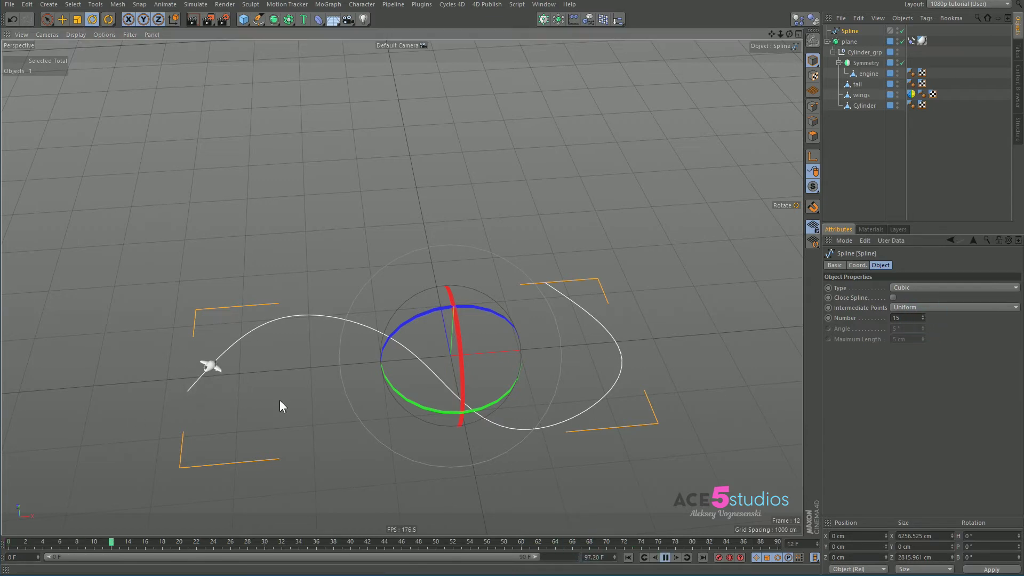
key("F8")
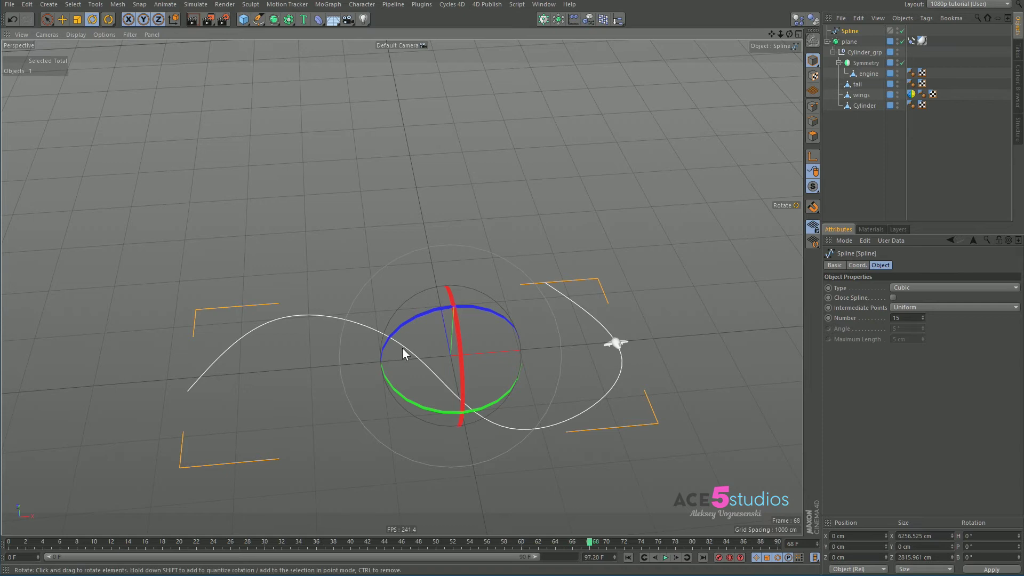
Step: Set both position keys of the Align to Spline tag to Linear interpolation on their F-curve
key("shift+F3")
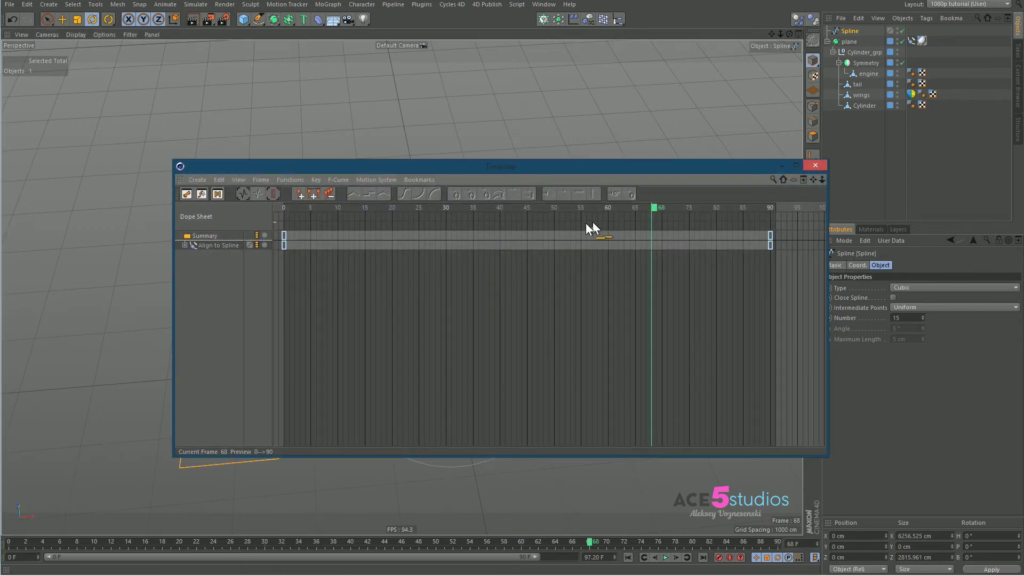
left_click(210, 244)
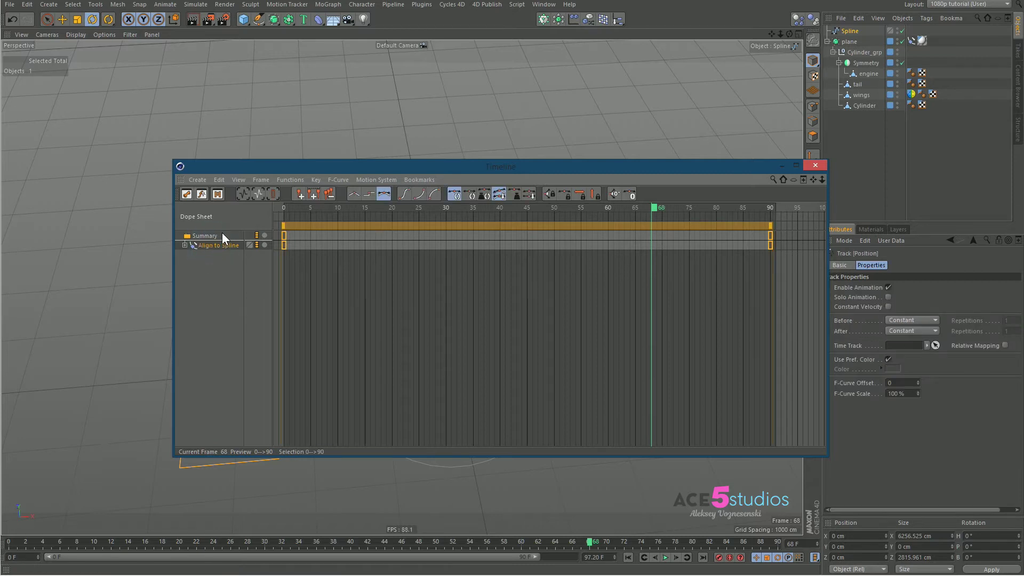
left_click(200, 194)
key("ctrl+a")
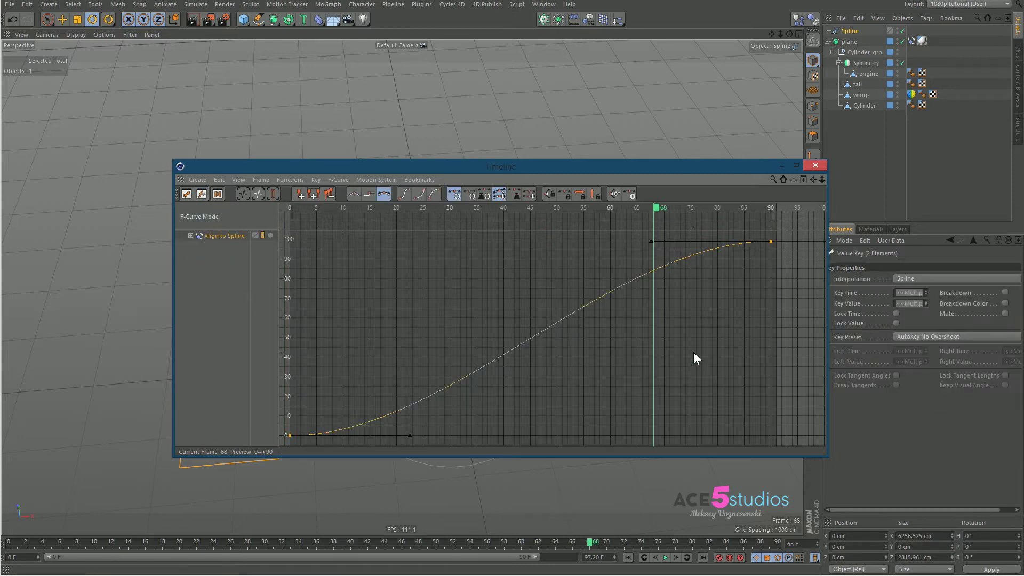
left_click(354, 194)
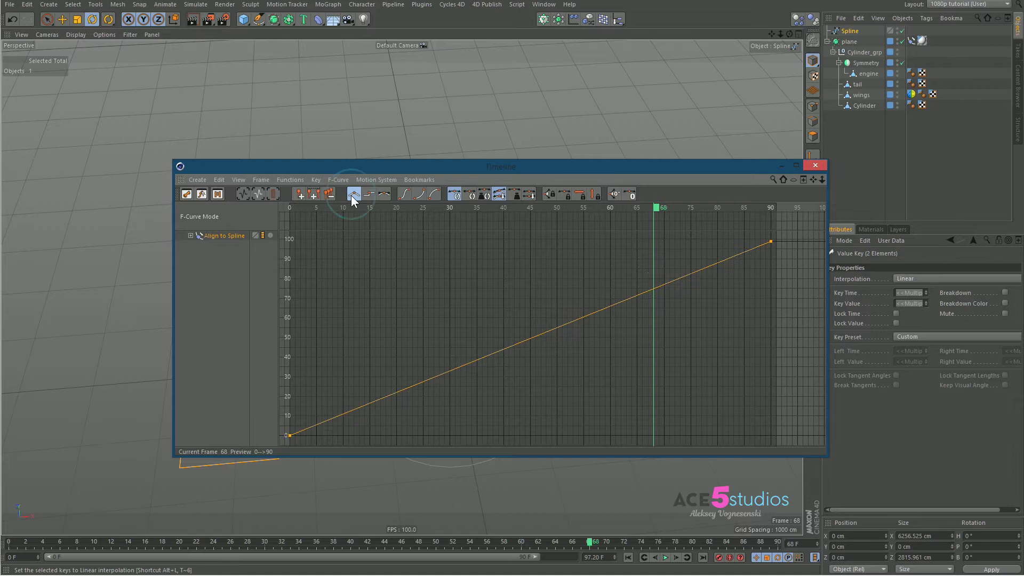
left_click(814, 165)
Step: Play the animation to check the airplane's constant speed along the path, then return to frame 0
key("F8")
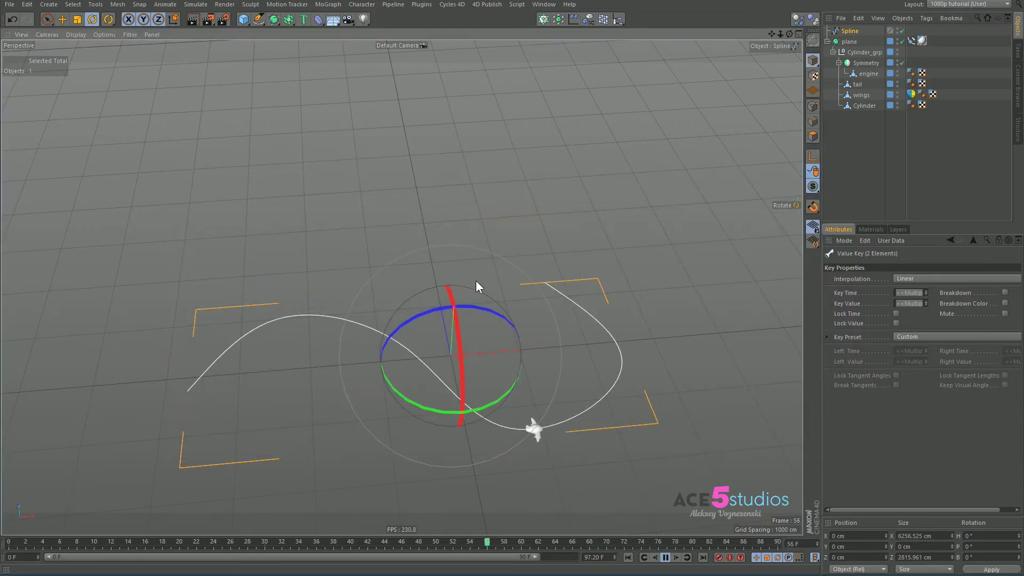
left_click(691, 182)
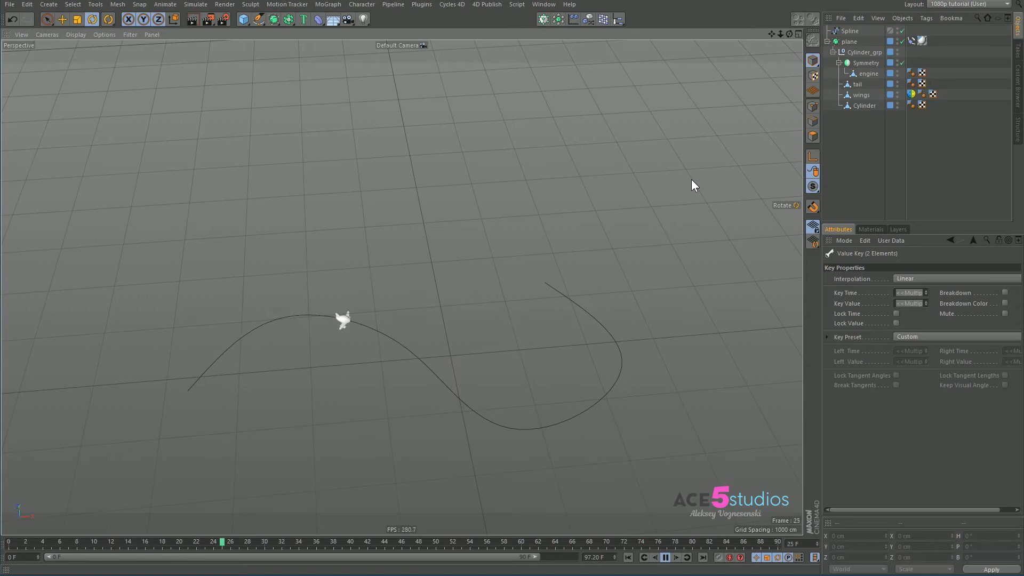
key("F8")
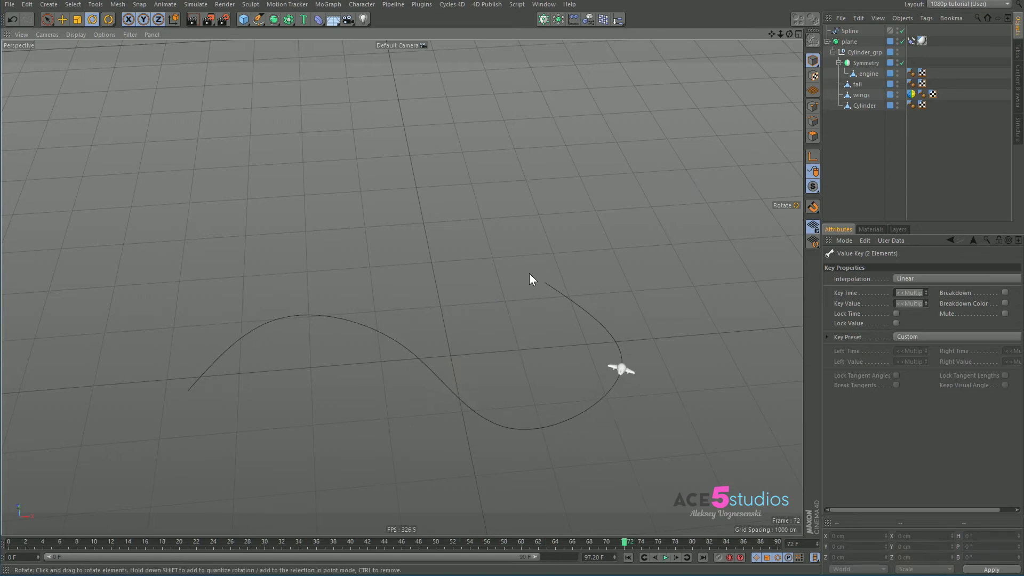
mouse_move(618, 541)
left_mouse_down()
mouse_move(393, 521)
mouse_move(8, 542)
left_mouse_up()
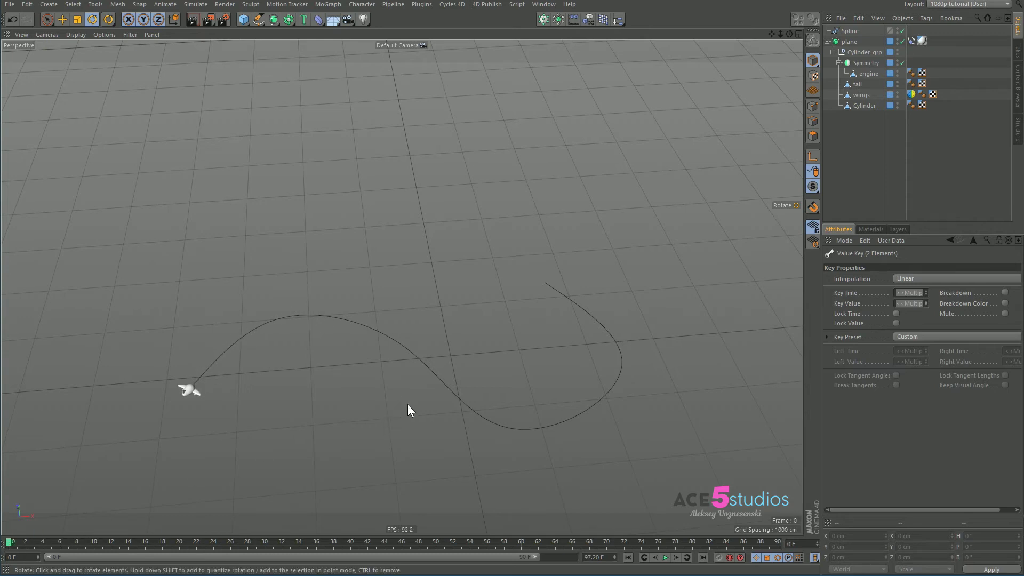
Step: Duplicate the path spline about 521 cm straight above the original and rename the copy "rail spline"
left_click_drag(424, 409, 417, 345, "alt")
left_click(434, 356)
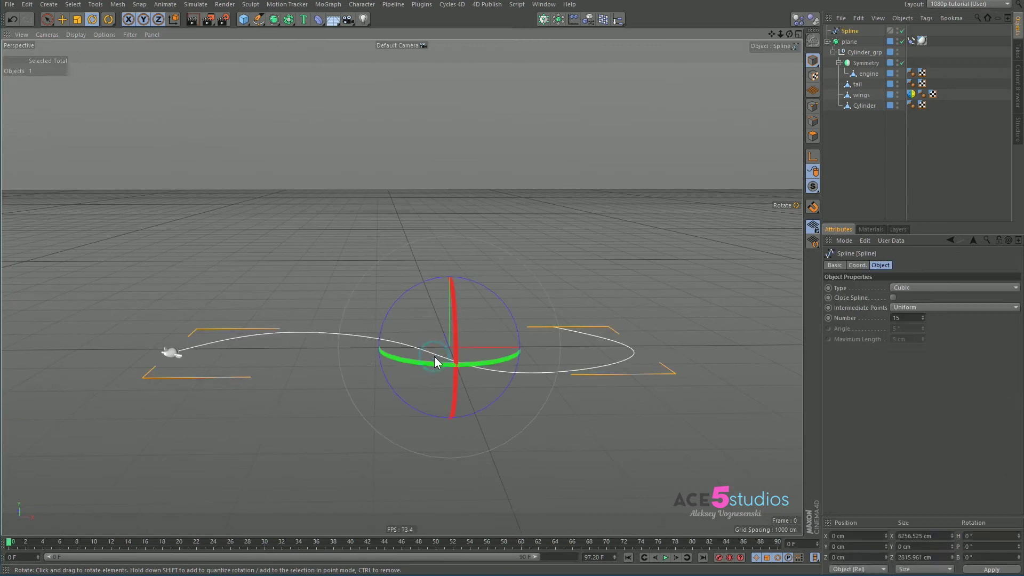
key("e")
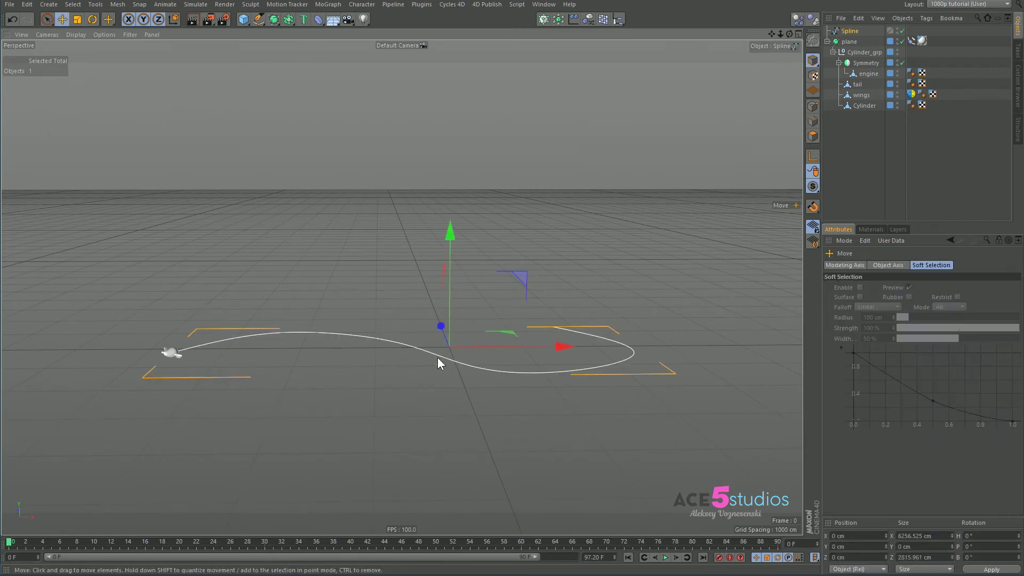
left_click_drag(457, 292, 444, 248)
double_click(852, 32)
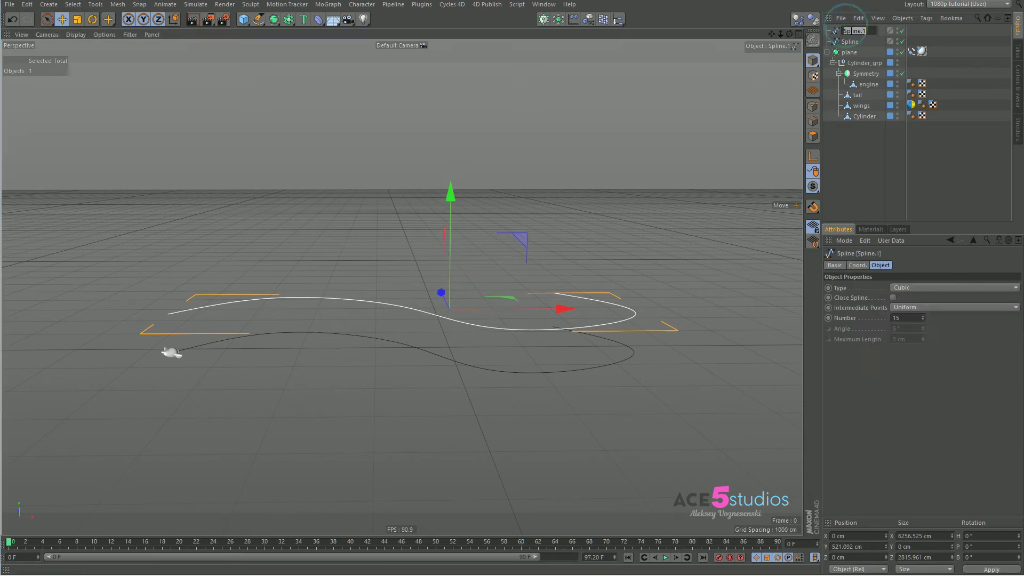
type("rail spline")
key("Return")
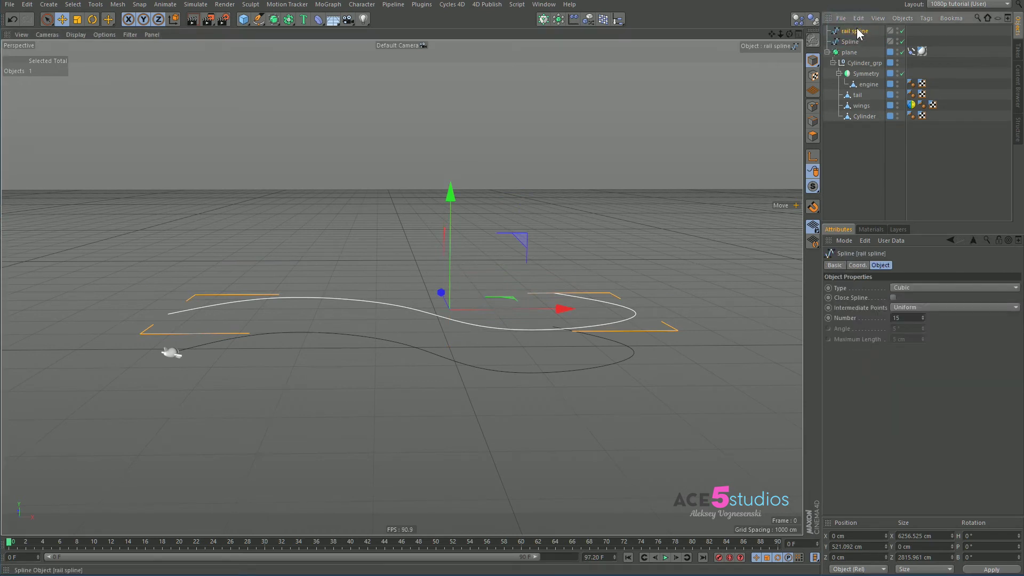
Step: Assign the rail spline as the Rail Path of the plane's Align to Spline tag
left_click(911, 51)
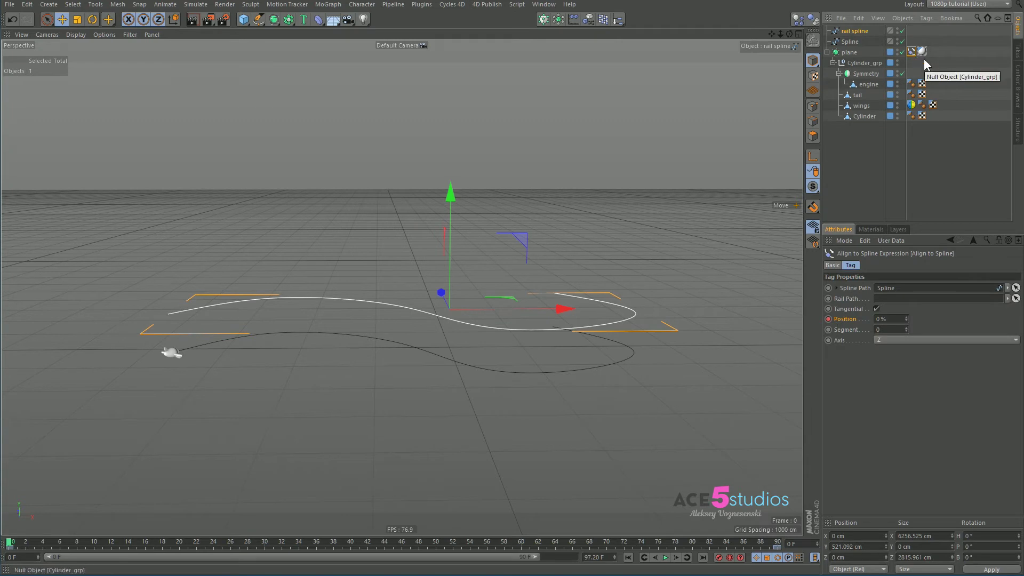
left_click_drag(853, 30, 891, 300)
left_click_drag(155, 344, 183, 360, "alt")
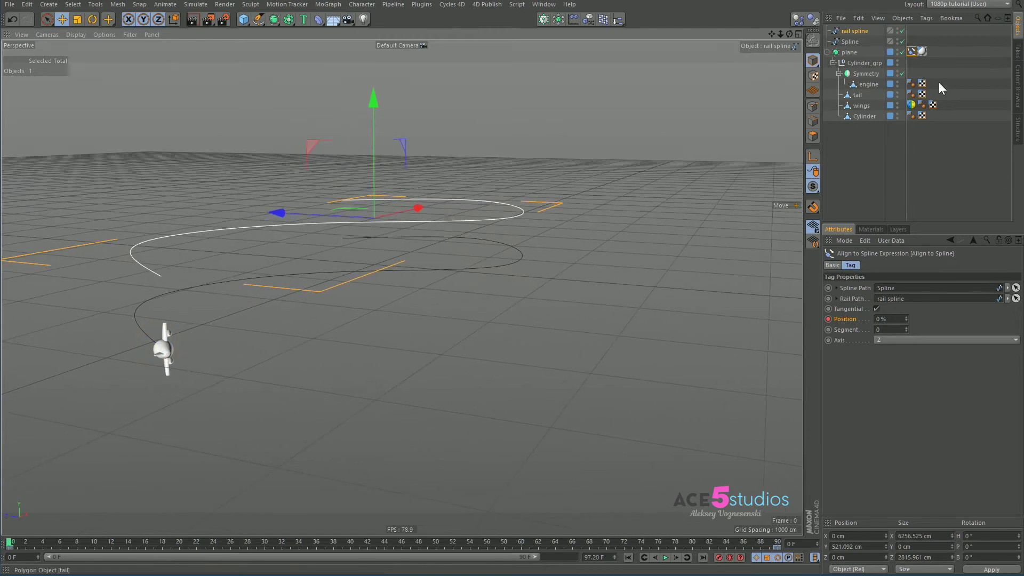
Step: Rotate the Cylinder_grp null to -90° in bank so the airplane flies level, and play the animation up to the first bend
left_click(857, 62)
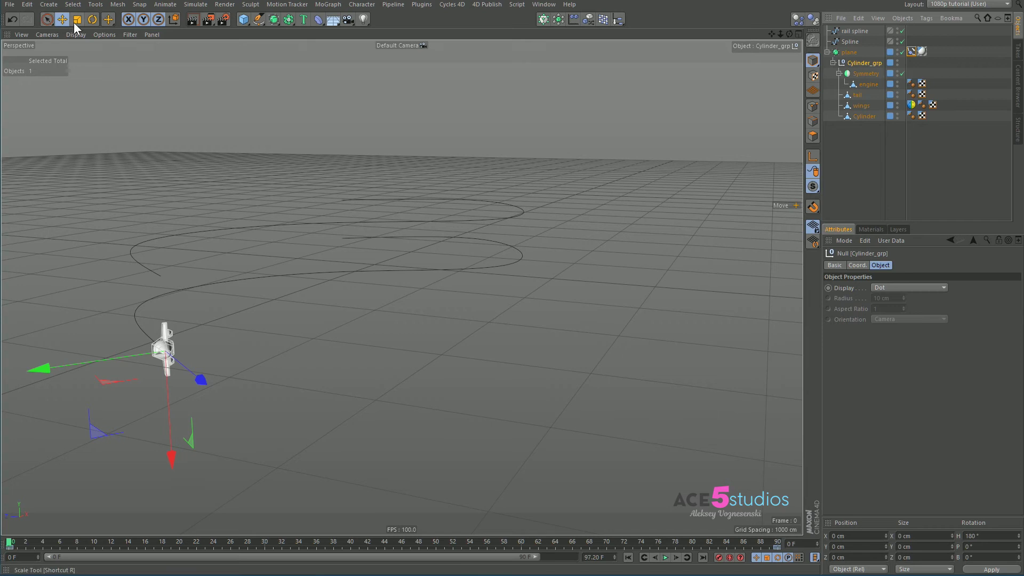
left_click(94, 20)
left_click_drag(132, 288, 201, 333)
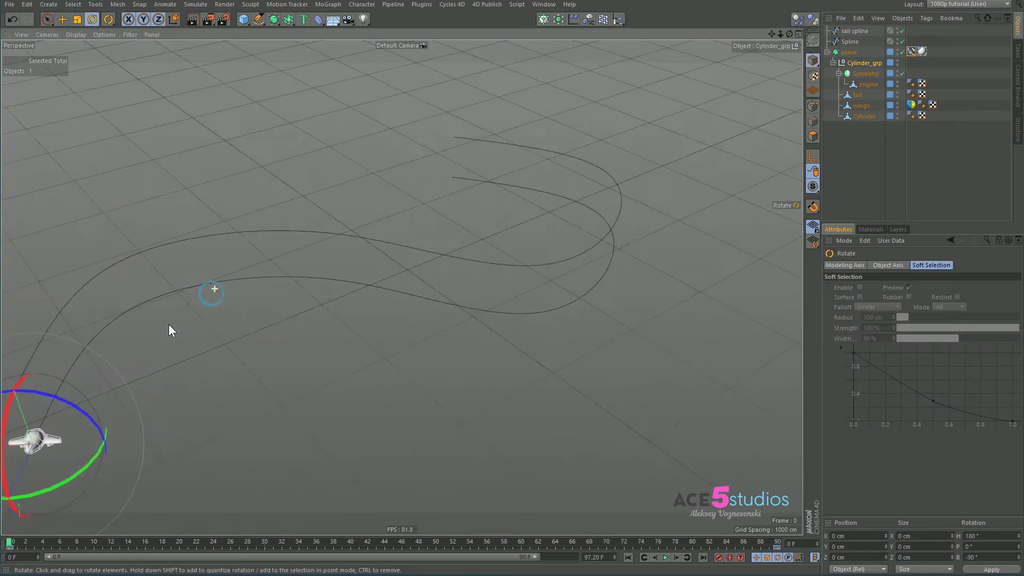
left_click_drag(169, 324, 176, 363, "alt")
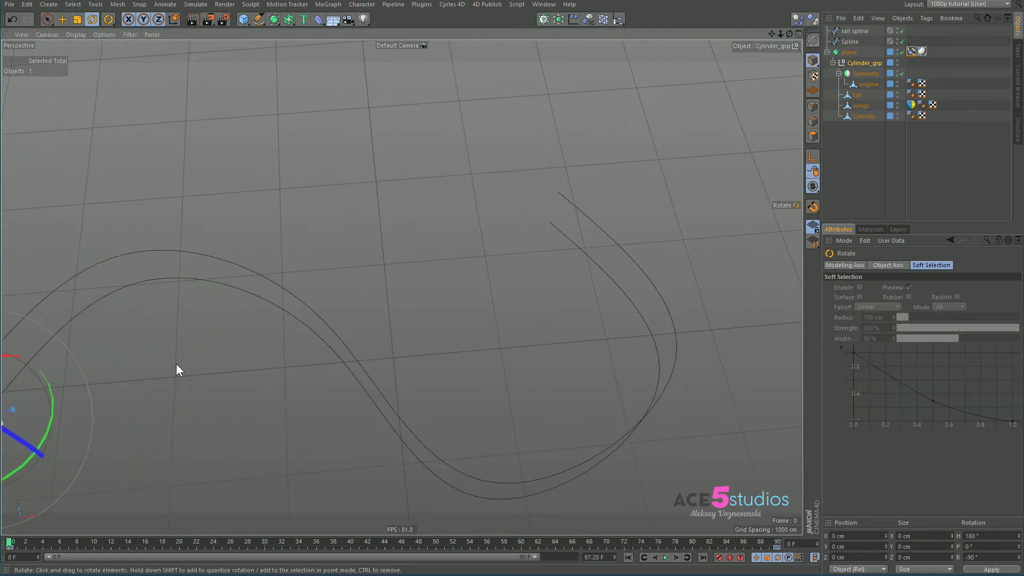
middle_click_drag(176, 364, 258, 305, "alt")
key("F8")
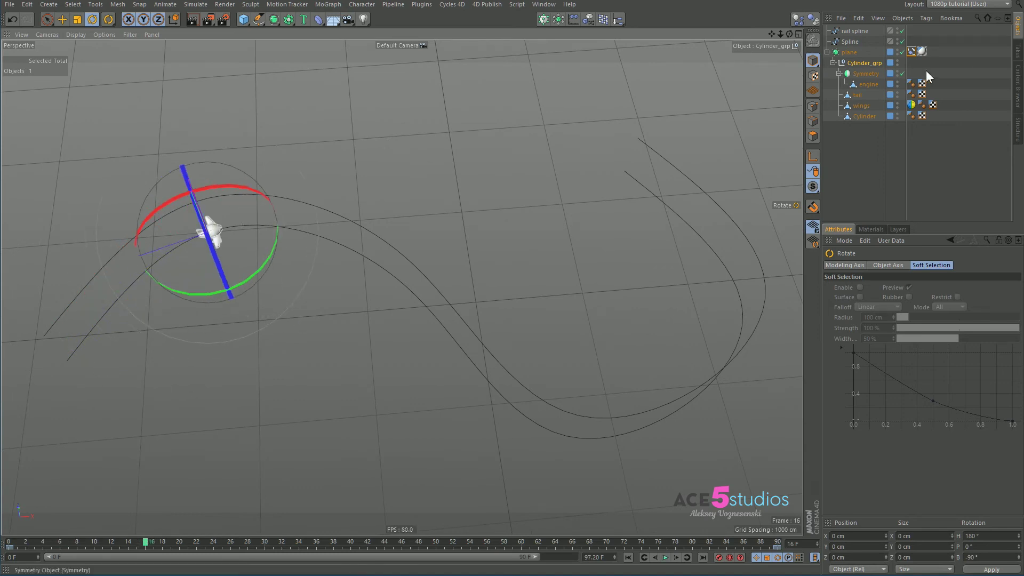
Step: Move the rail spline's point nearest the airplane at frame 16 toward the inside of the first bend to bank the airplane
left_click(853, 32)
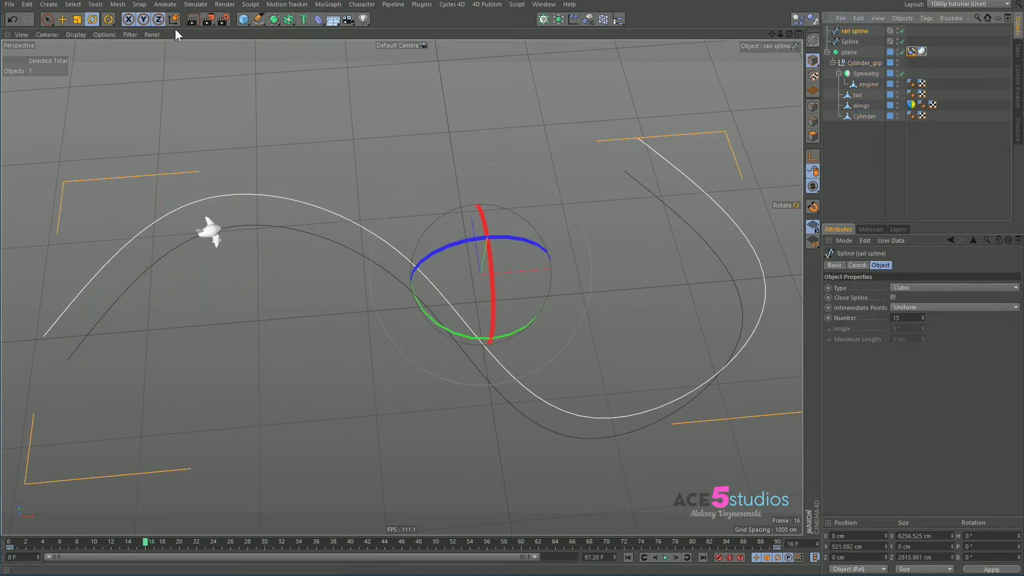
left_click(812, 107)
left_click_drag(183, 187, 220, 208)
key("e")
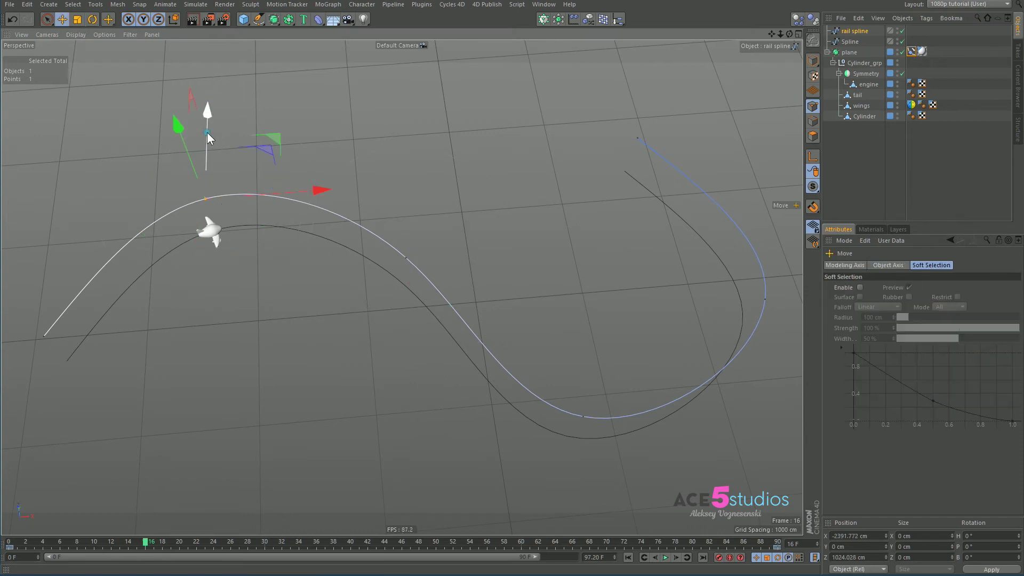
left_click_drag(207, 132, 226, 224)
Step: Advance to mid-animation and shift the rail spline's point between the two bends to adjust the airplane's tilt
left_click_drag(139, 543, 427, 542)
left_click(315, 269)
left_click_drag(371, 243, 426, 241)
Step: At frame 77, move the rail spline's last two points toward the inside of the final bend and play back the banking
left_click_drag(31, 541, 667, 542)
left_click_drag(554, 247, 612, 226, "alt")
left_click_drag(647, 178, 779, 301)
left_click_drag(749, 218, 658, 290, "alt")
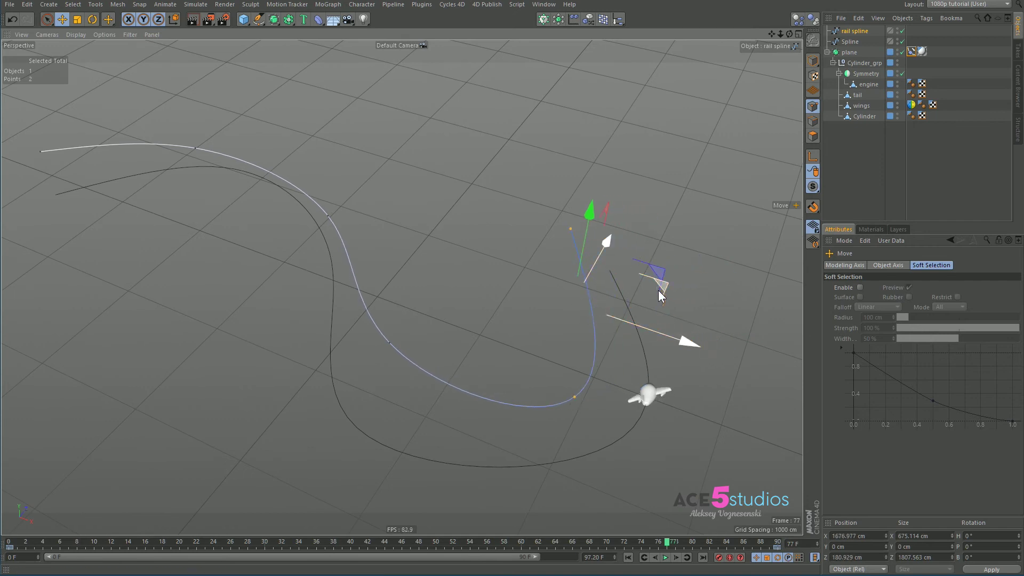
left_click_drag(666, 544, 753, 544)
key("F8")
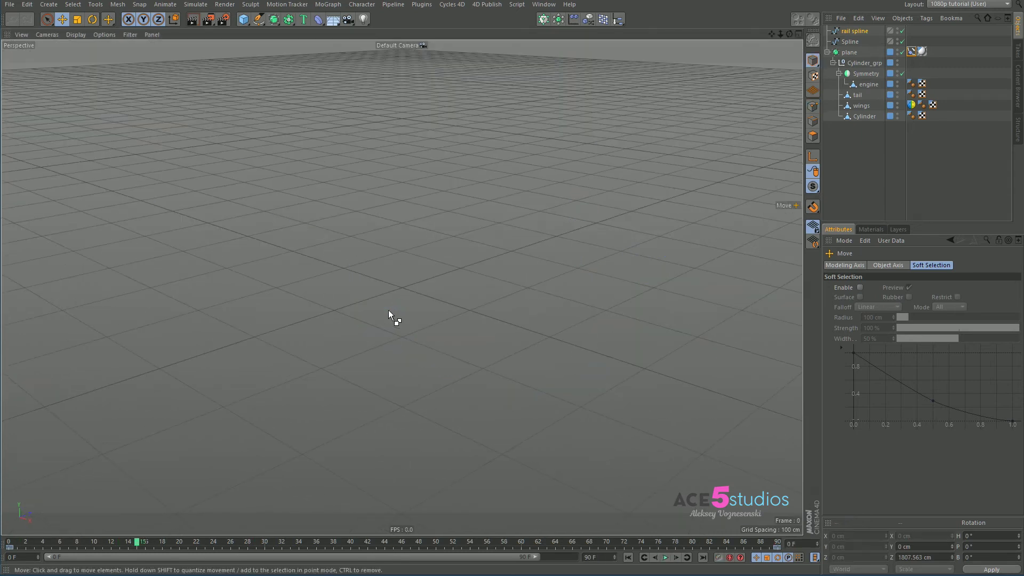
Step: In the new empty scene, create a cube sized about 73 × 200 × 38 cm and place it inside a Cloner
left_click(244, 20)
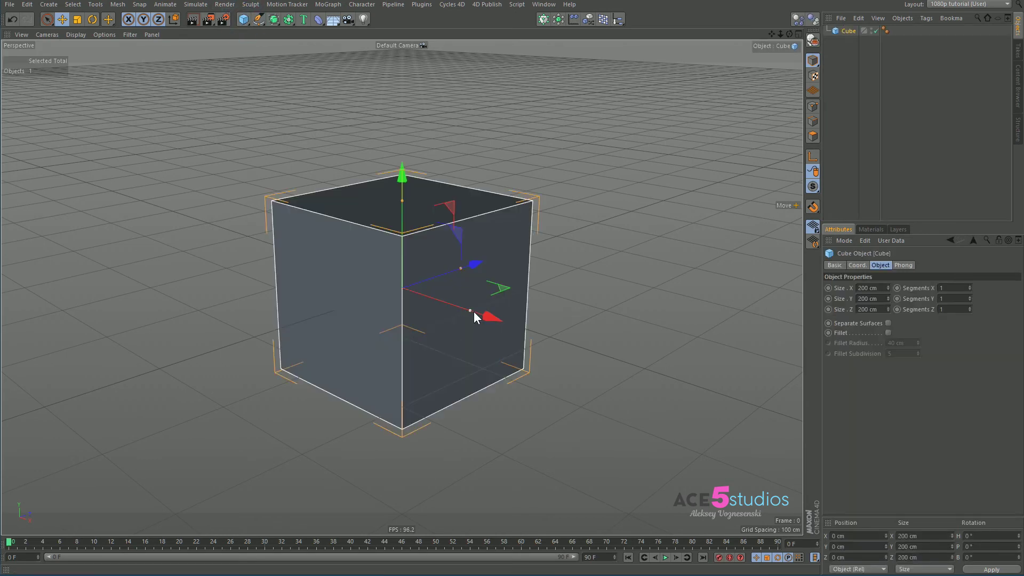
left_click_drag(471, 311, 425, 297)
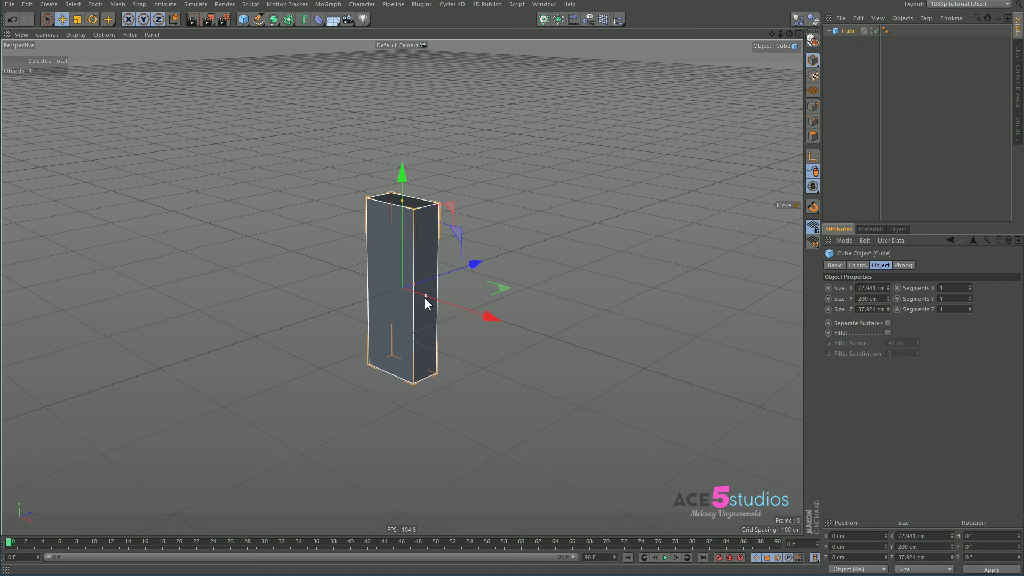
left_click(543, 19)
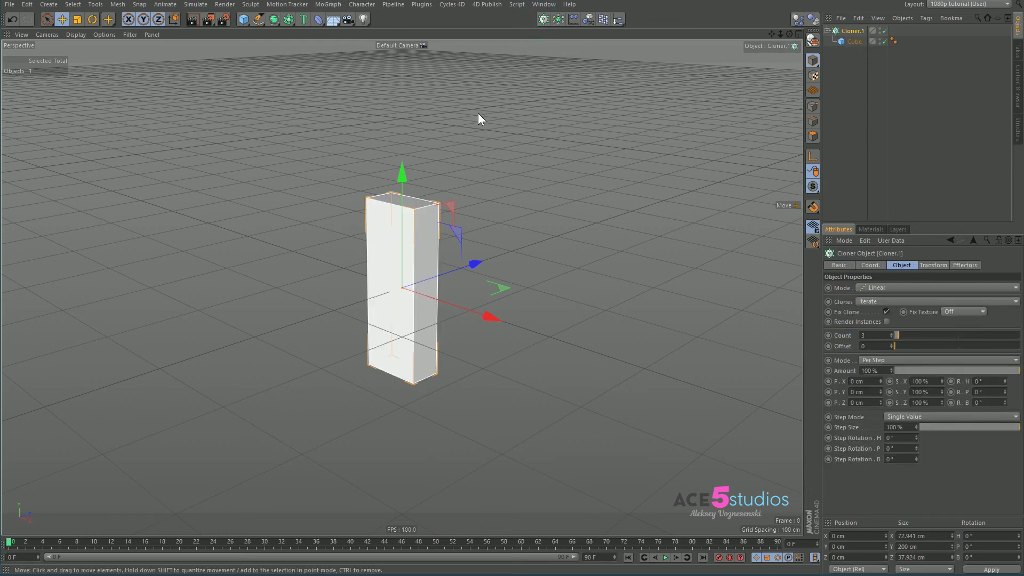
Step: Draw an open S-shaped Cubic spline with six points in the Top view using the Pen tool
middle_click(496, 173)
scroll(607, 160, "down", 5)
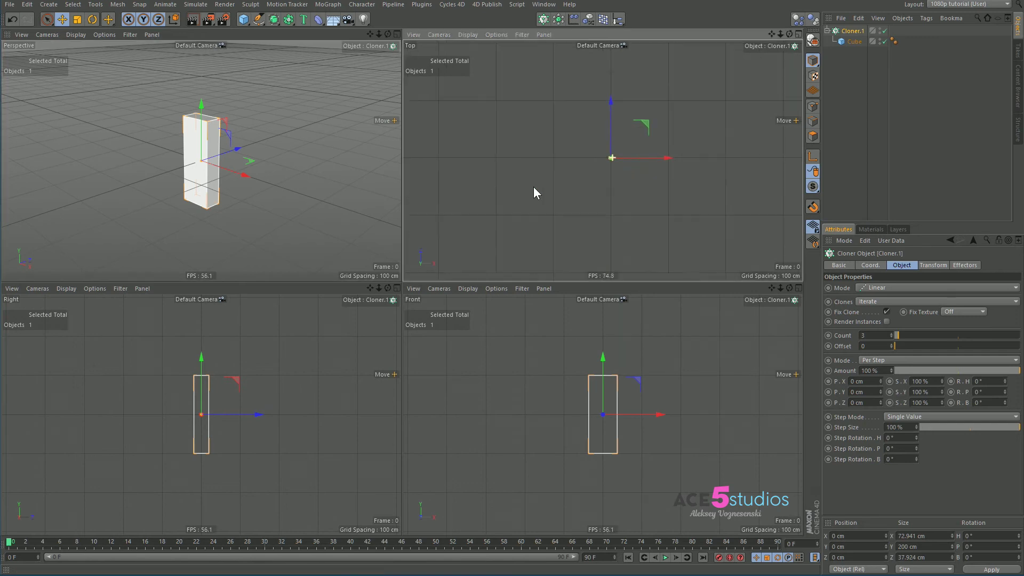
left_click(258, 21)
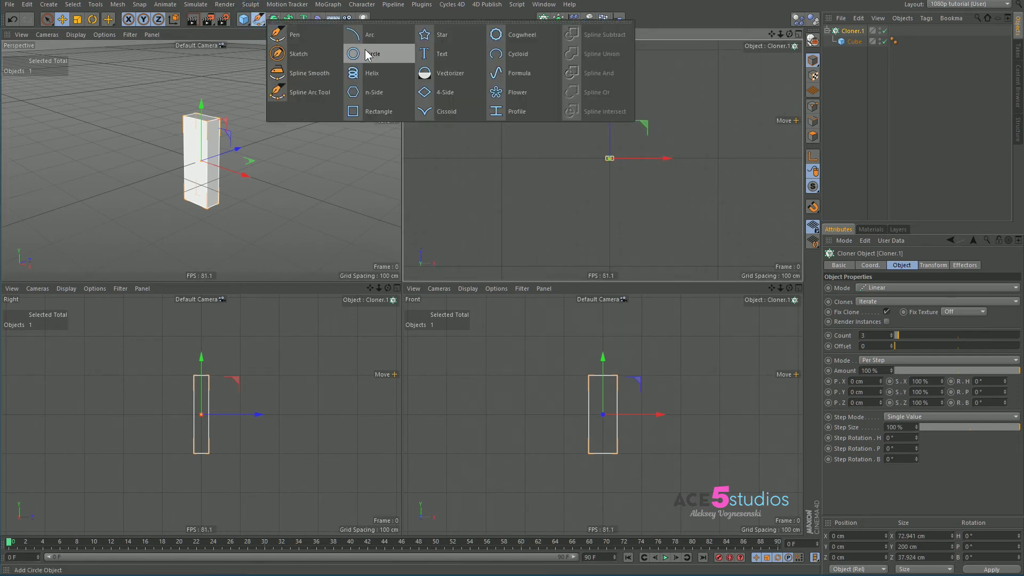
left_click(294, 35)
left_click(931, 278)
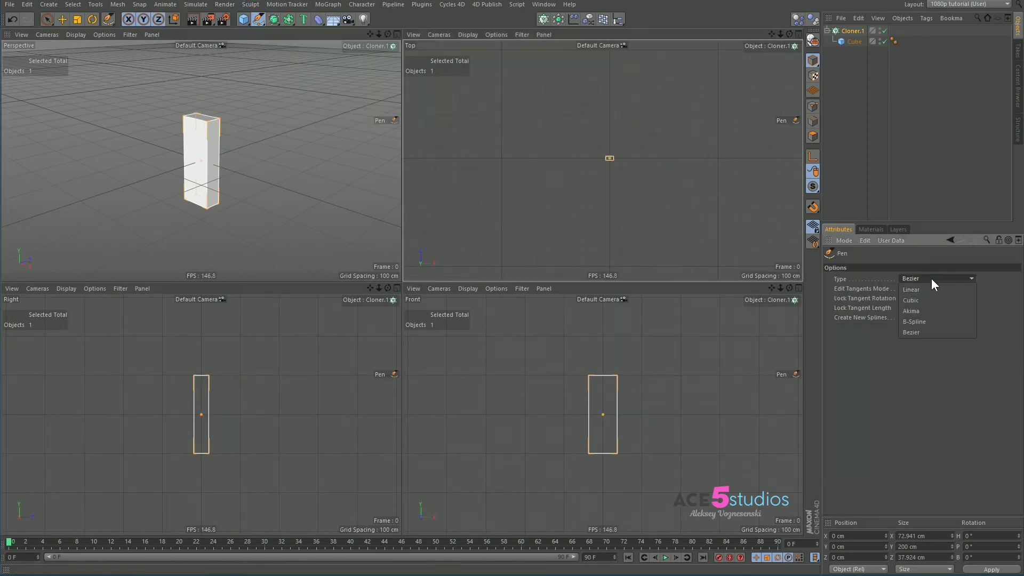
left_click(914, 297)
left_click(446, 163)
left_click(537, 107)
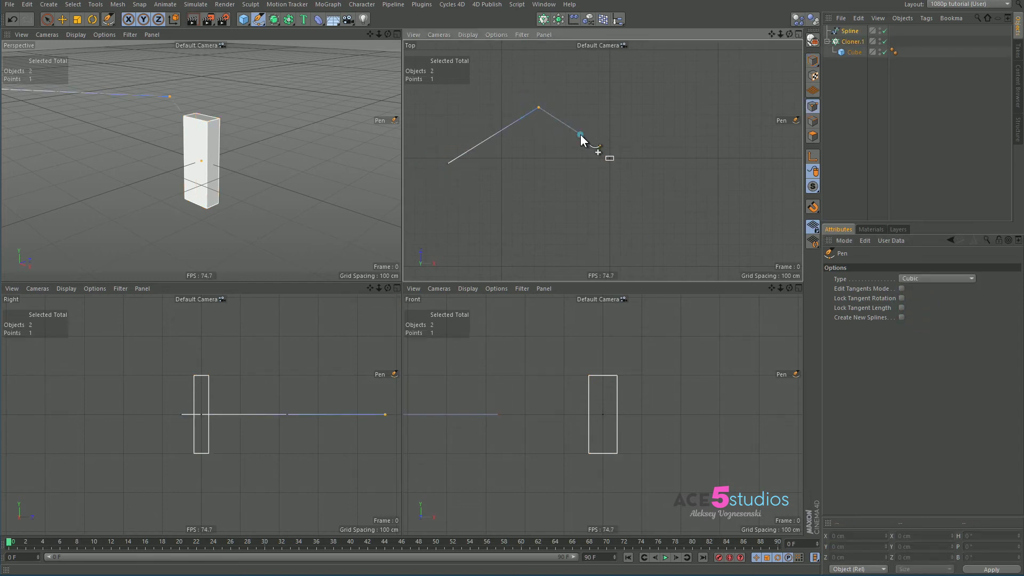
left_click(582, 137)
left_click(698, 237)
left_click(734, 155)
left_click(747, 100)
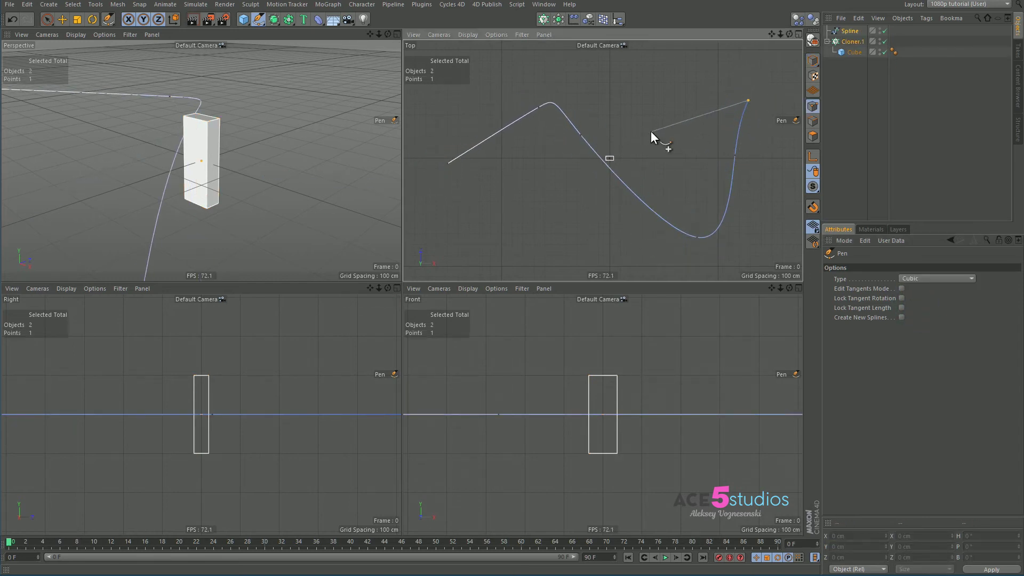
key("Escape")
Step: Reposition the new spline's inner points in the Top view to smooth it into an even S-curve
left_click_drag(581, 135, 604, 170)
key("e")
left_click_drag(513, 76, 556, 133)
left_click_drag(558, 139, 537, 133)
left_click_drag(678, 202, 720, 248)
left_click_drag(723, 249, 709, 232)
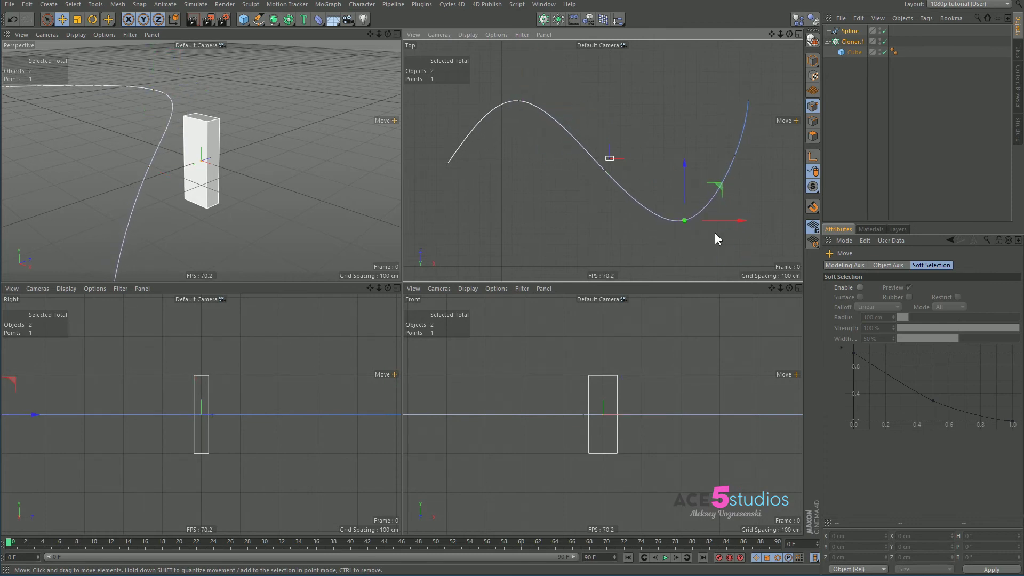
Step: Set the Cloner's mode to Object and assign the new spline as its object
left_click(852, 41)
left_click(886, 288)
left_click(876, 298)
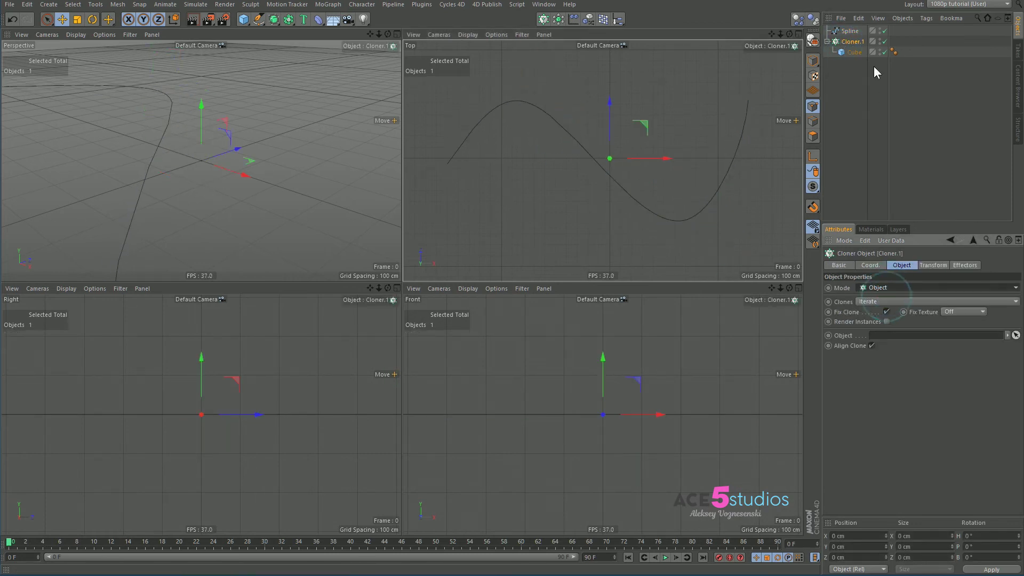
left_click_drag(849, 30, 897, 337)
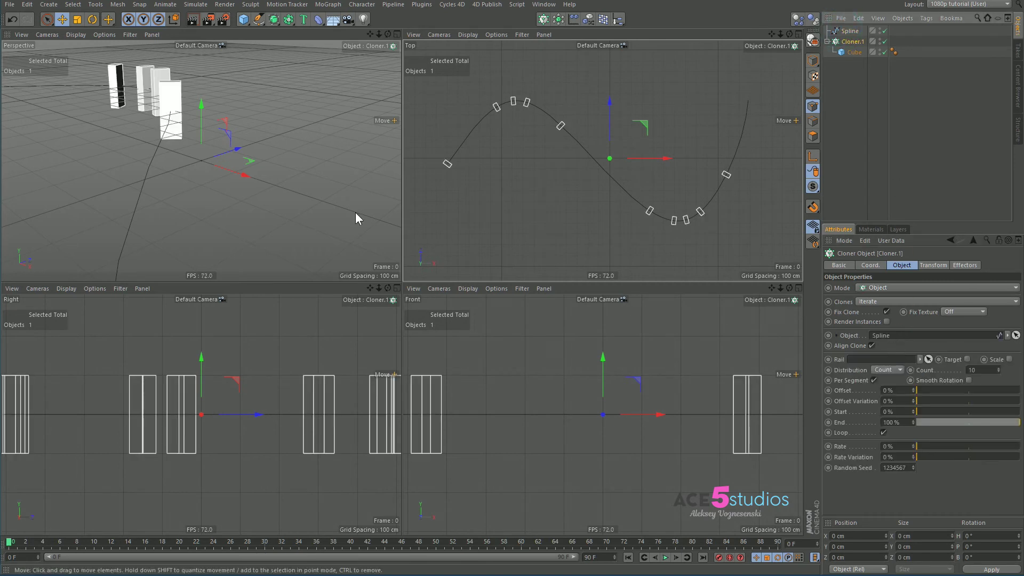
scroll(212, 134, "down", 5)
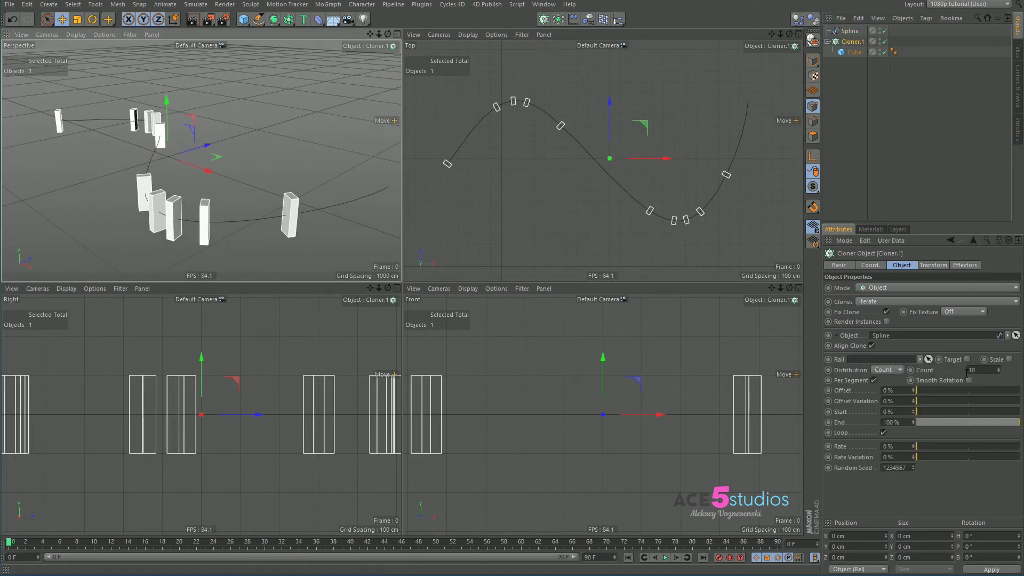
Step: Change the Cloner's distribution to Step and reduce the step distance so the blocks stand closer together
left_click(893, 370)
left_click(886, 389)
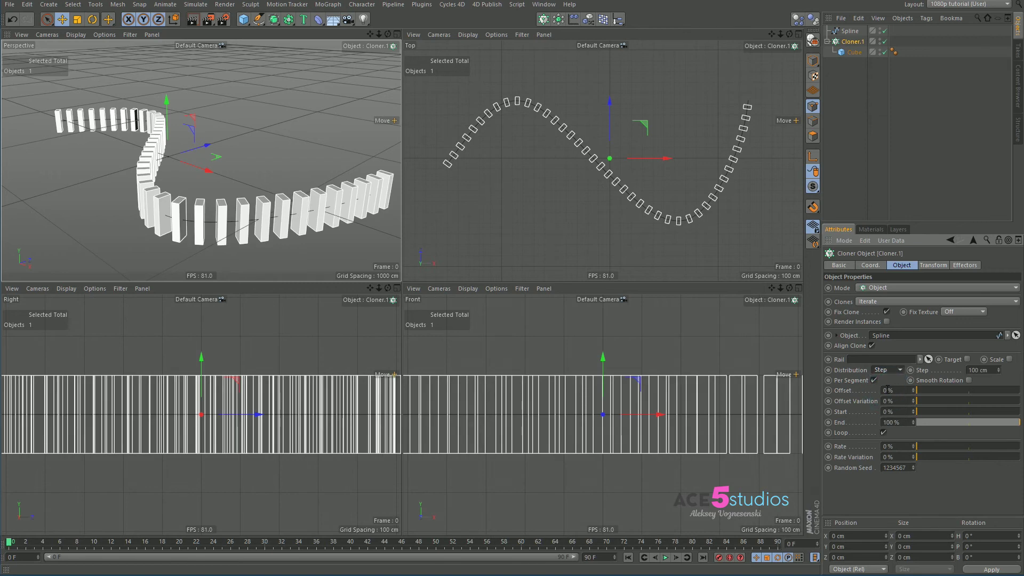
left_click_drag(998, 370, 998, 381)
left_click_drag(189, 209, 208, 201, "alt")
middle_click_drag(196, 208, 260, 209, "alt")
Step: Duplicate the S-curve spline and raise the copy about 323 cm straight above the original
left_click(847, 32)
left_click(595, 363)
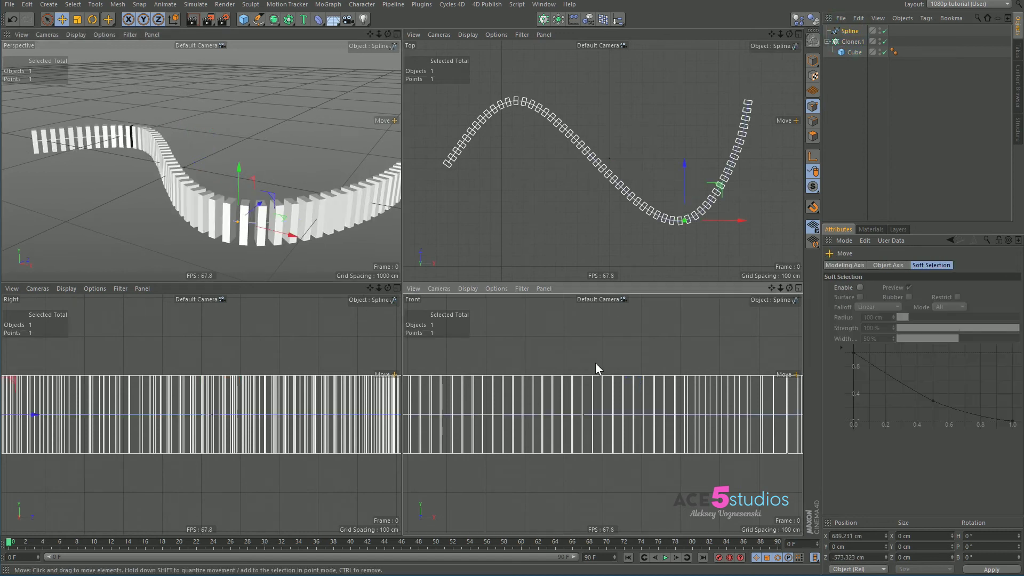
key("Return")
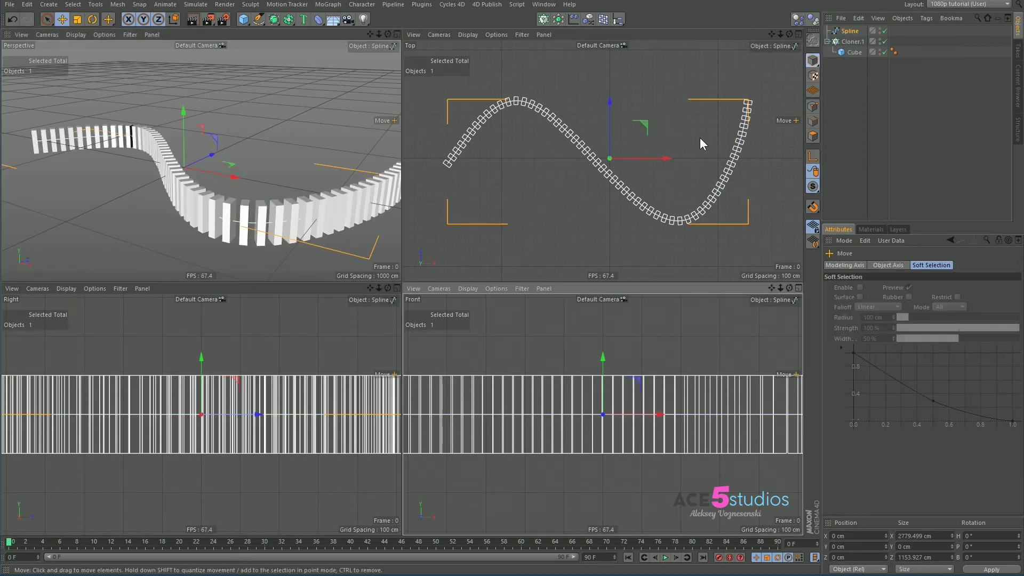
left_click_drag(605, 368, 604, 244, "ctrl")
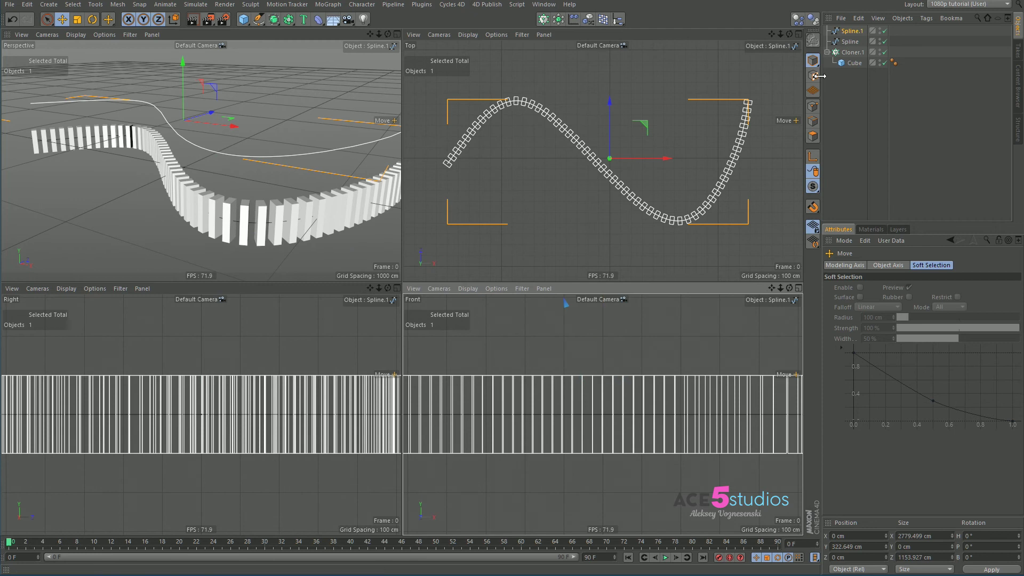
Step: Rename the raised spline copy to "rail" and assign it as the Cloner's rail
double_click(853, 31)
type("rail")
key("Return")
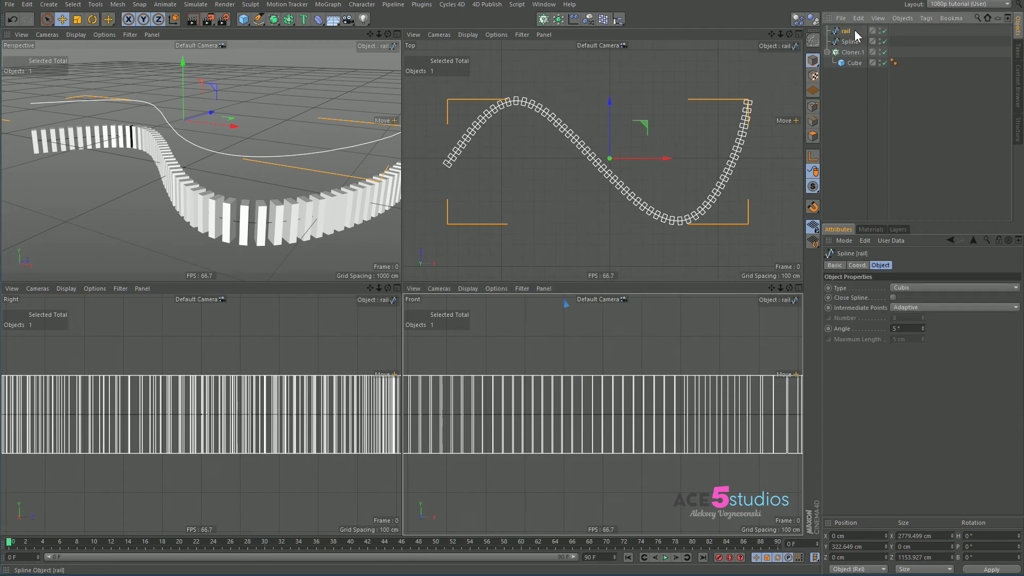
left_click(845, 52)
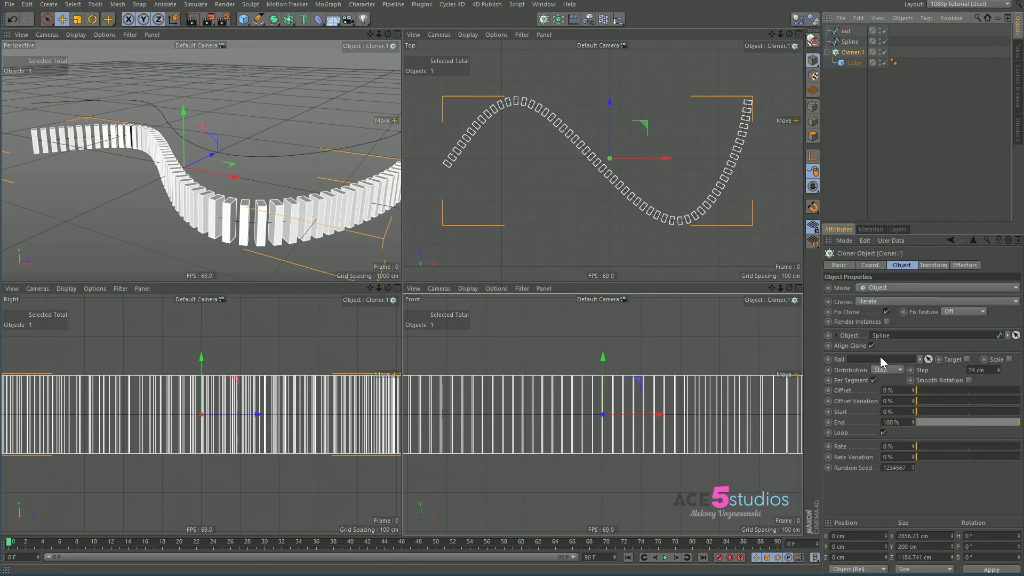
left_click_drag(845, 31, 878, 360)
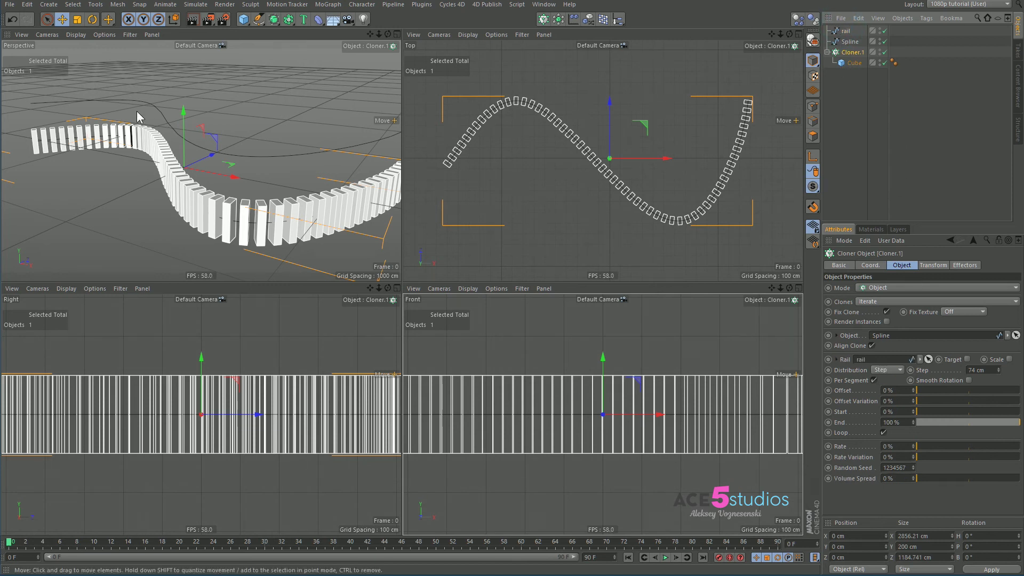
Step: Reposition individual points of the rail spline away from the path below so the cloned blocks bank at varying angles along the curve
left_click(841, 30)
key("Return")
left_click(132, 98)
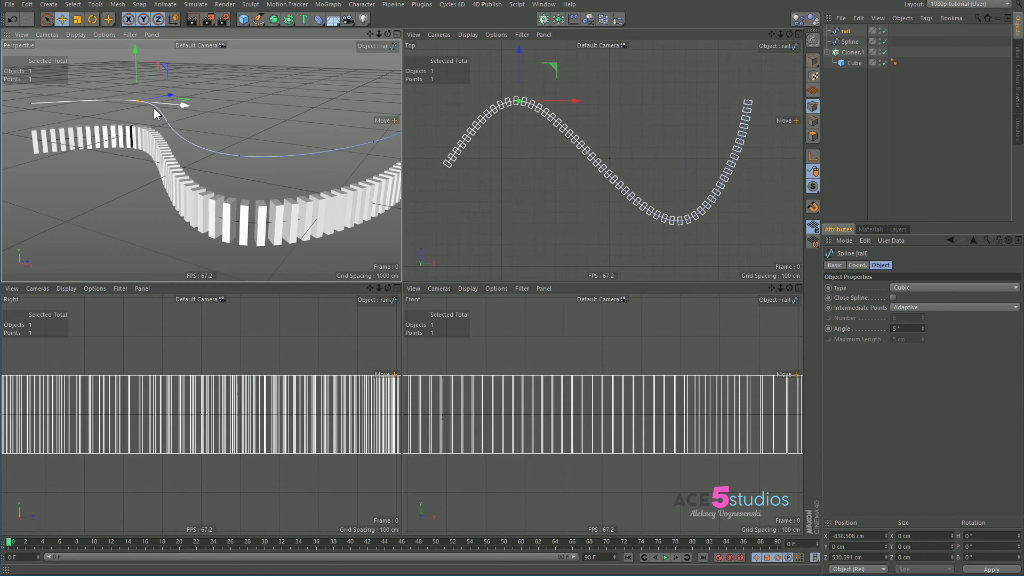
left_click_drag(153, 108, 163, 176, "alt")
mouse_move(155, 75)
left_mouse_down()
mouse_move(168, 72)
mouse_move(184, 126)
left_mouse_up()
left_click(210, 154)
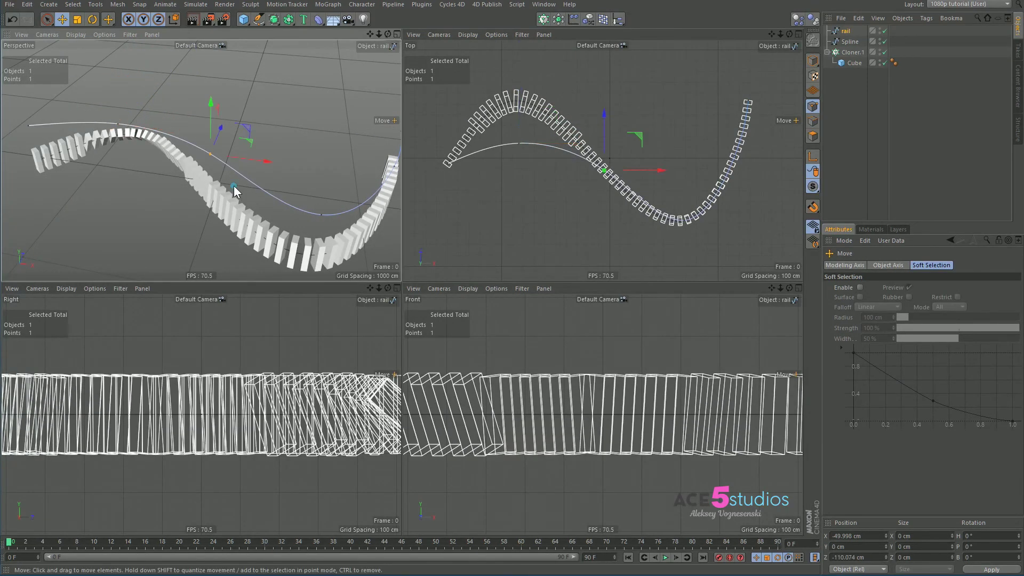
left_click_drag(234, 185, 220, 210)
middle_click_drag(380, 173, 333, 163, "alt")
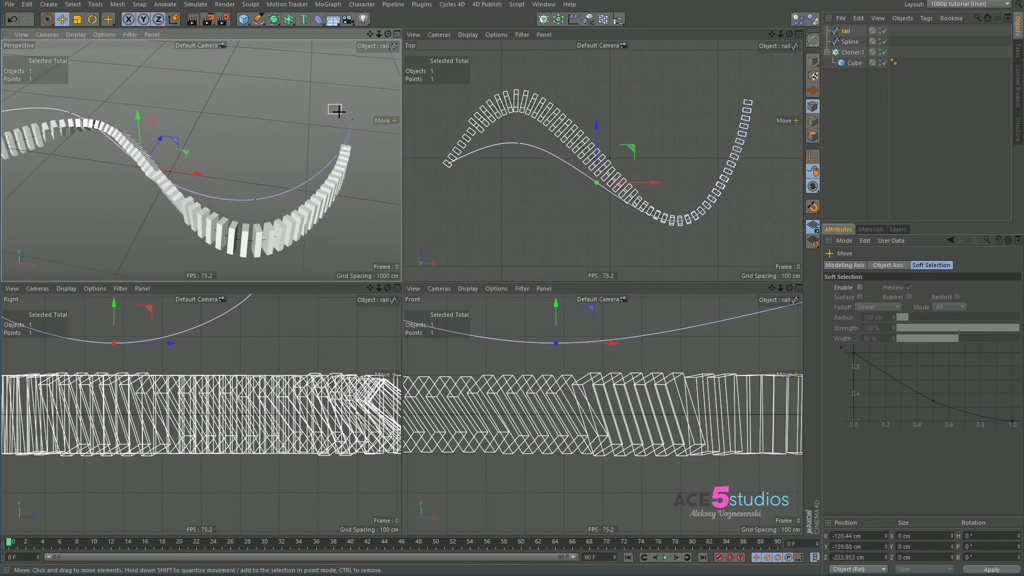
left_click_drag(352, 121, 177, 187)
left_click(127, 136)
left_click_drag(177, 188, 219, 205, "alt")
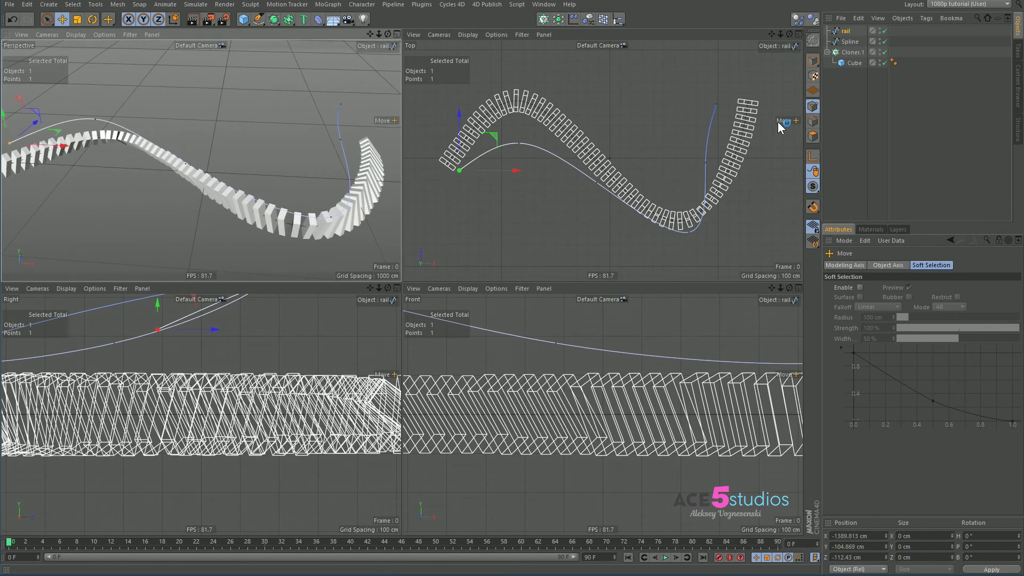
Step: Add a Spline Wrap deformer and a MoGraph Spline effector to the scene
left_click(317, 19)
left_click(432, 126)
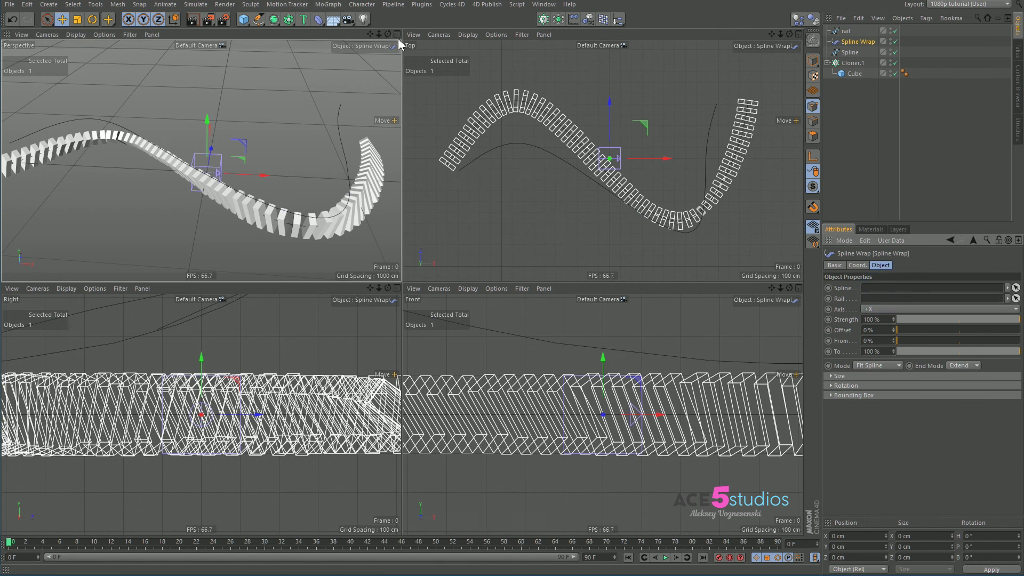
left_click(617, 20)
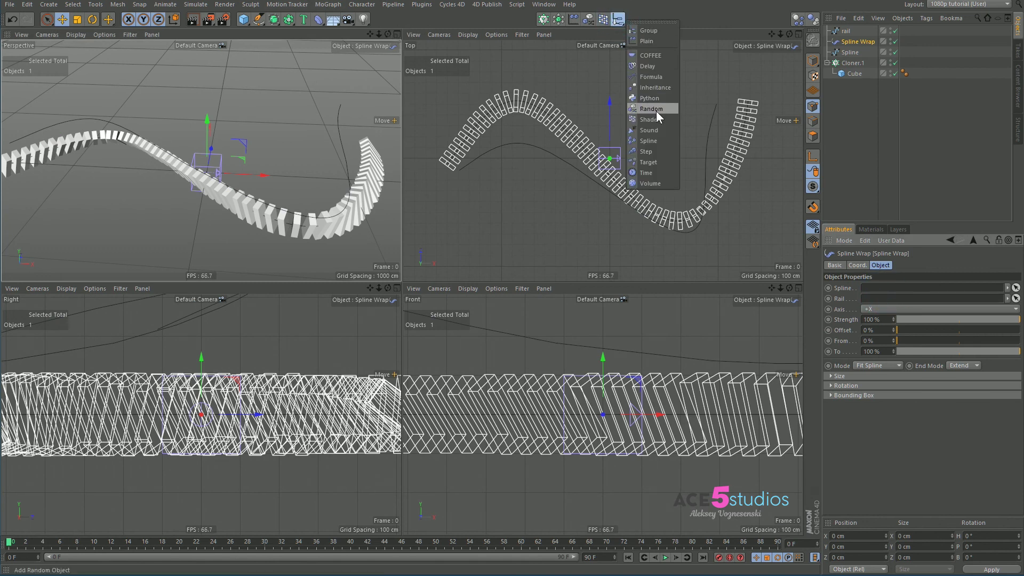
left_click(661, 143)
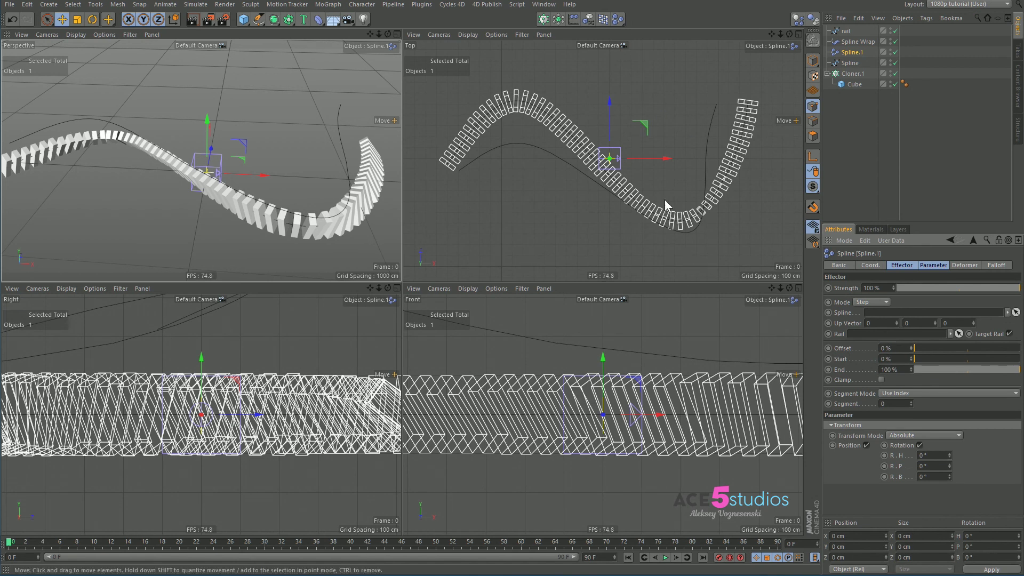
left_click_drag(296, 214, 250, 232, "alt")
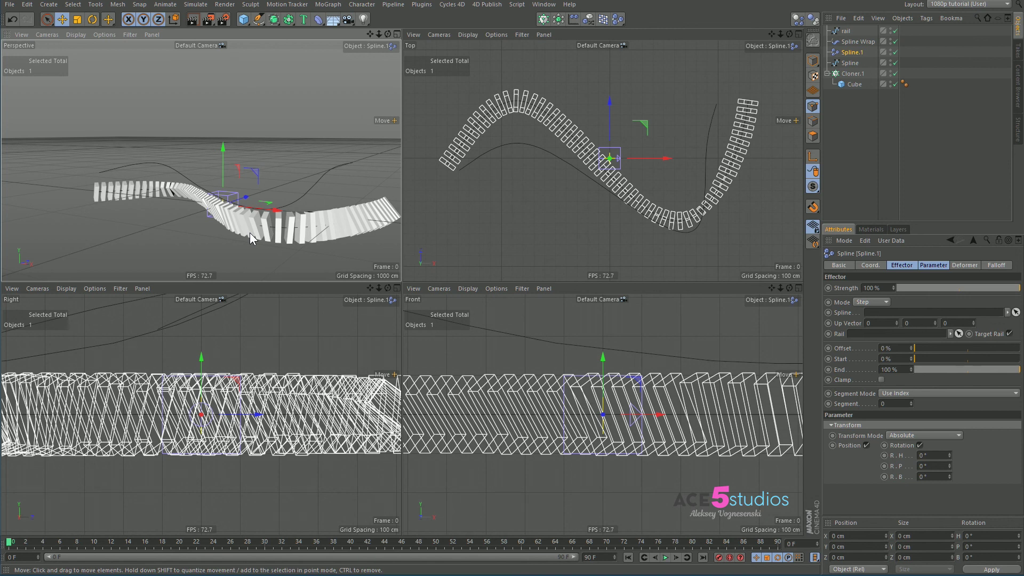
left_click_drag(249, 233, 303, 249, "alt")
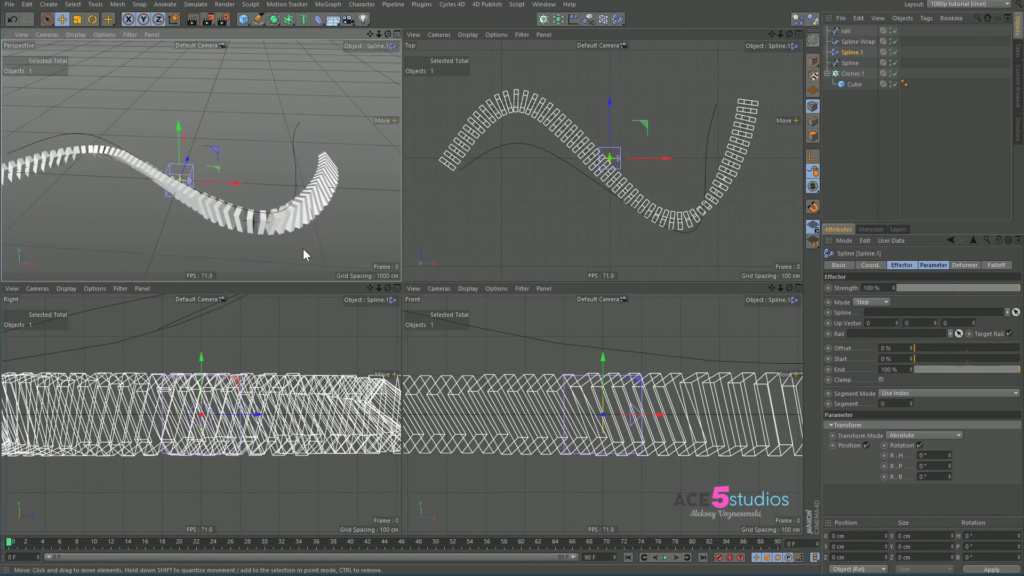